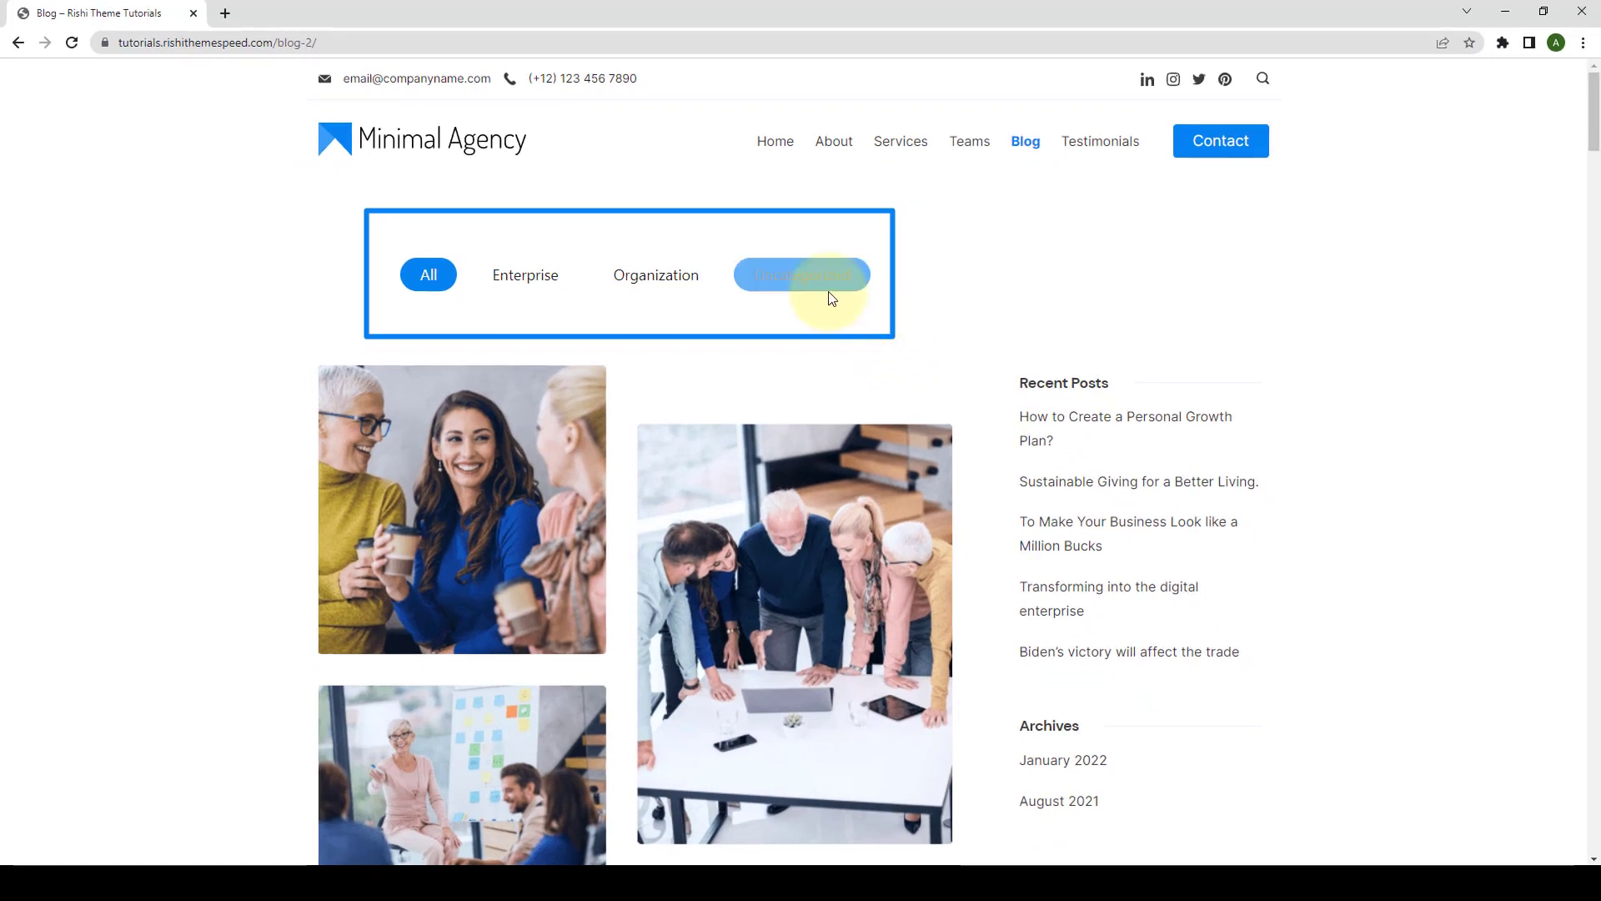
On the Blog page, try the Uncategorized, Organization, Enterprise and All filter buttons.
{"action": "left_click", "coordinate": [837, 293]}
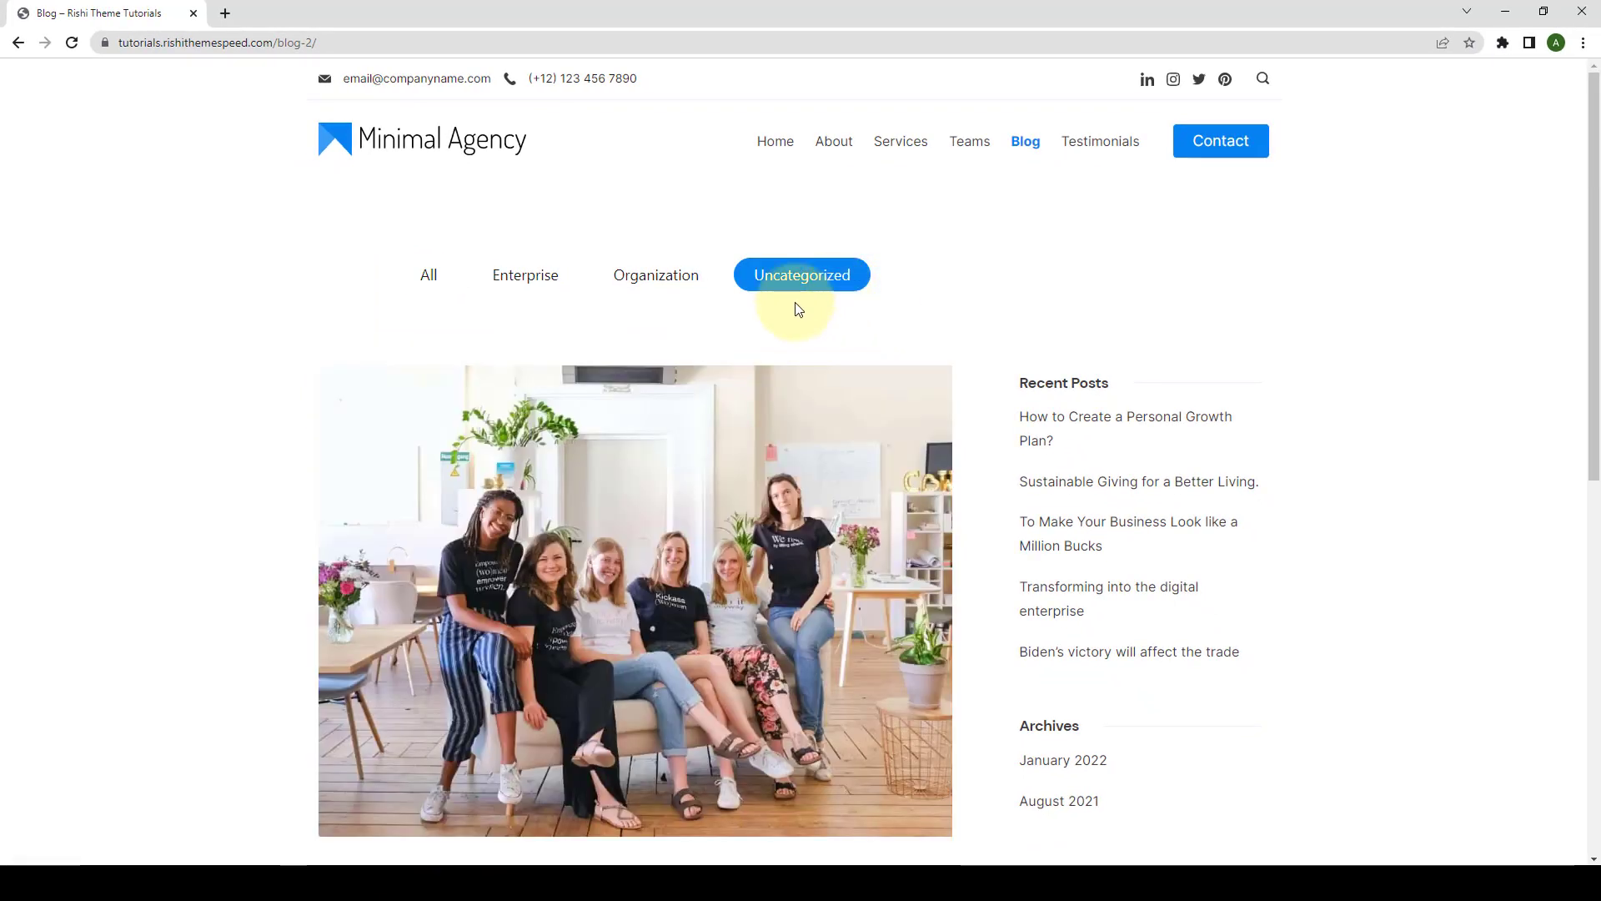
{"action": "left_click", "coordinate": [660, 272]}
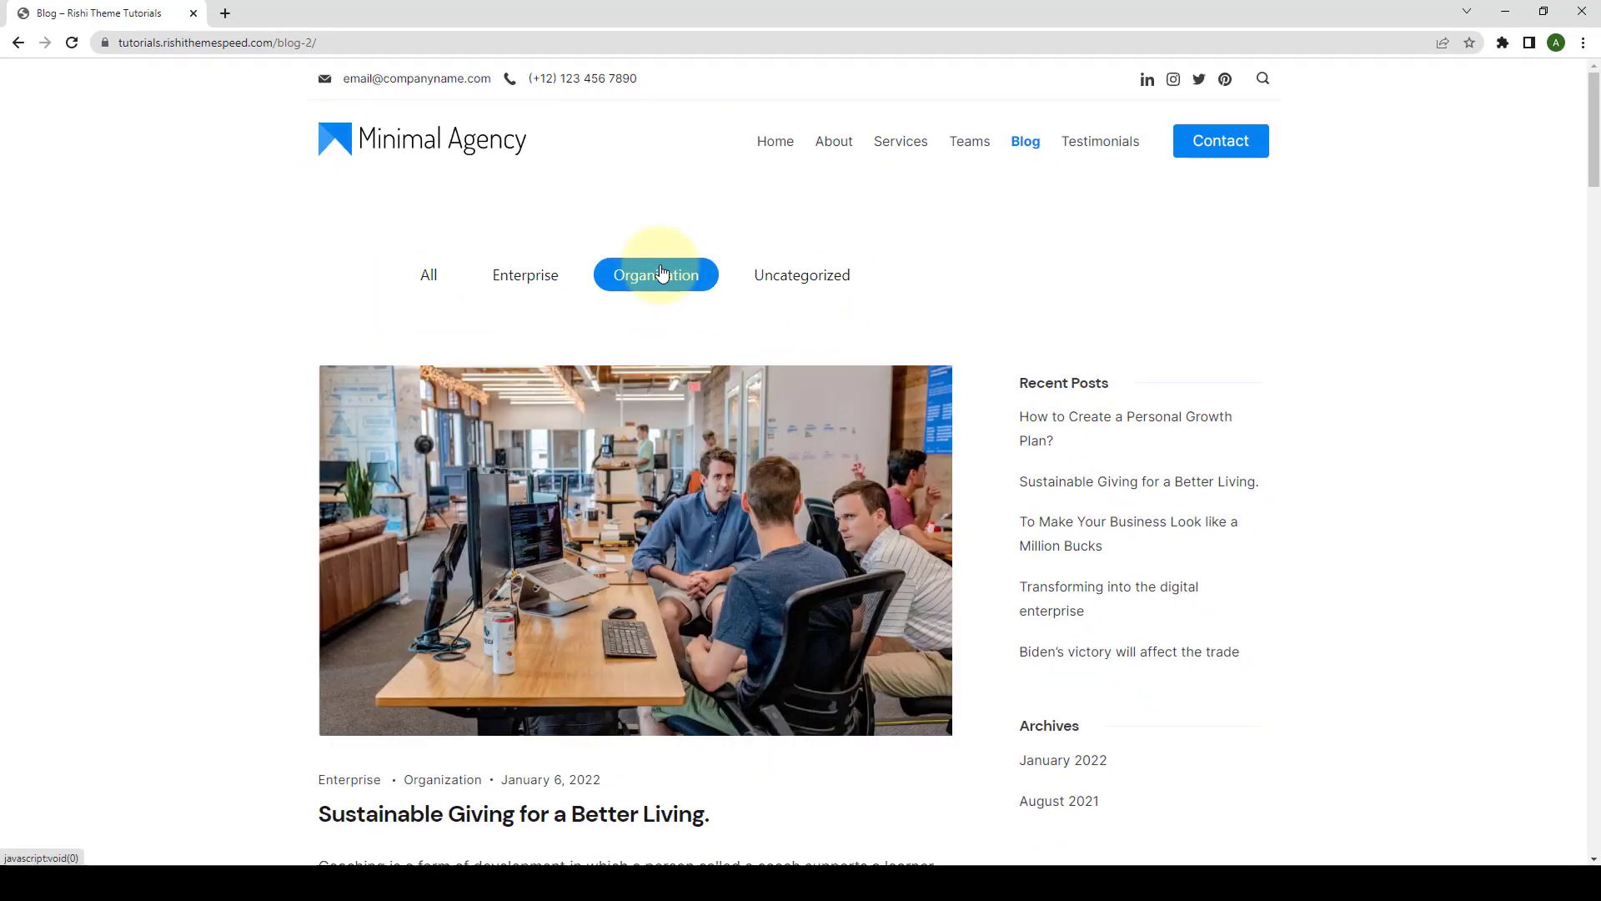
{"action": "left_click", "coordinate": [527, 285]}
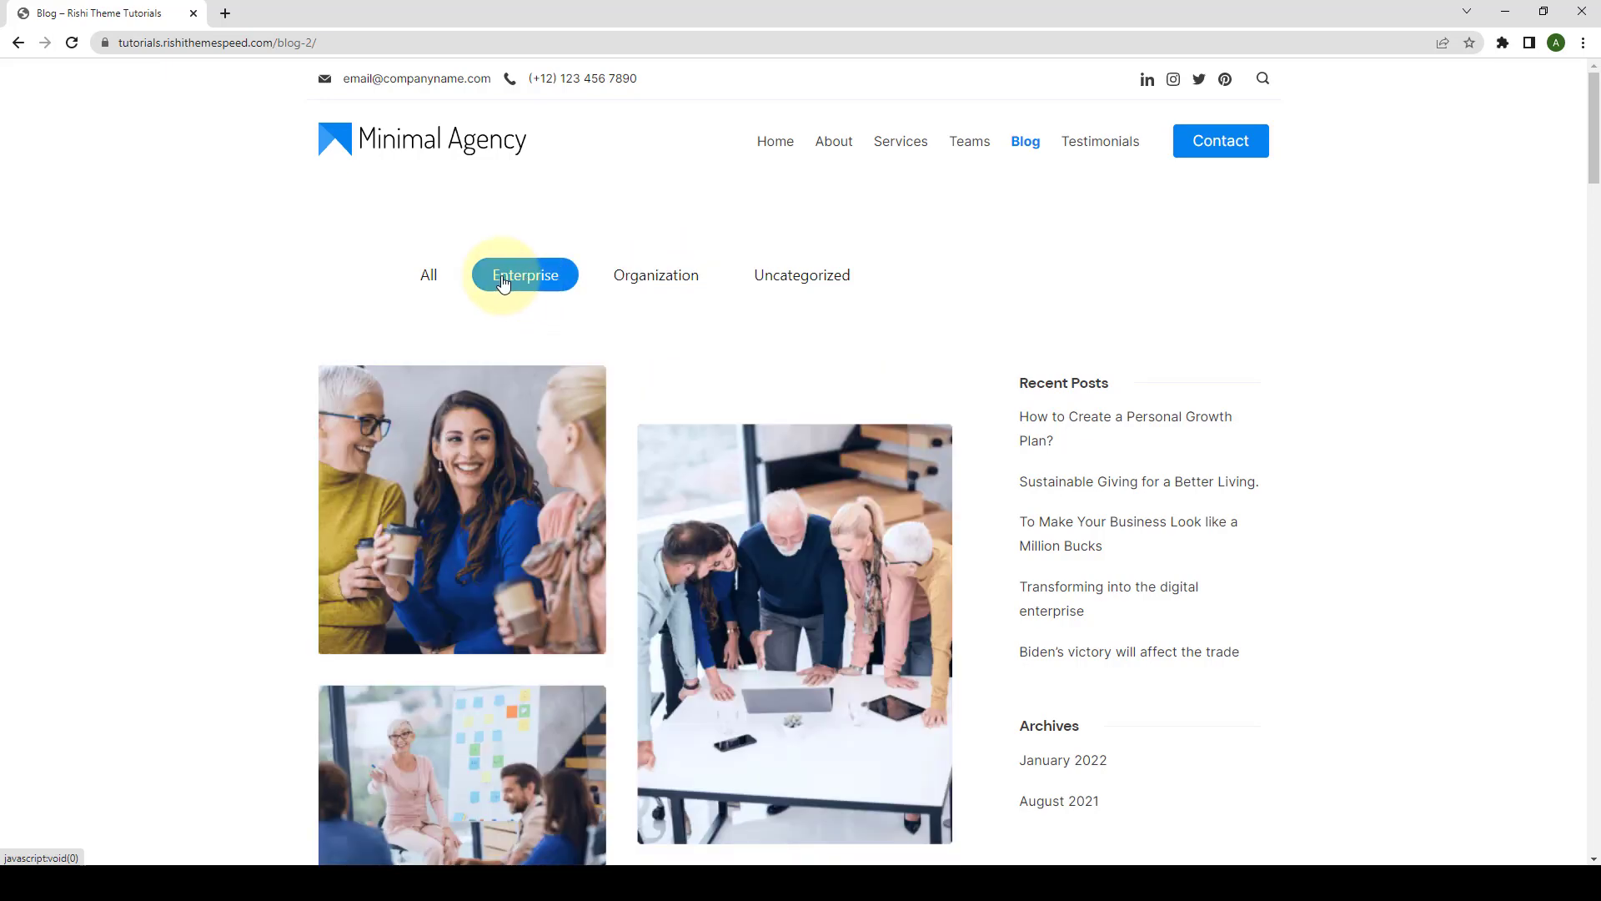
{"action": "left_click", "coordinate": [429, 276]}
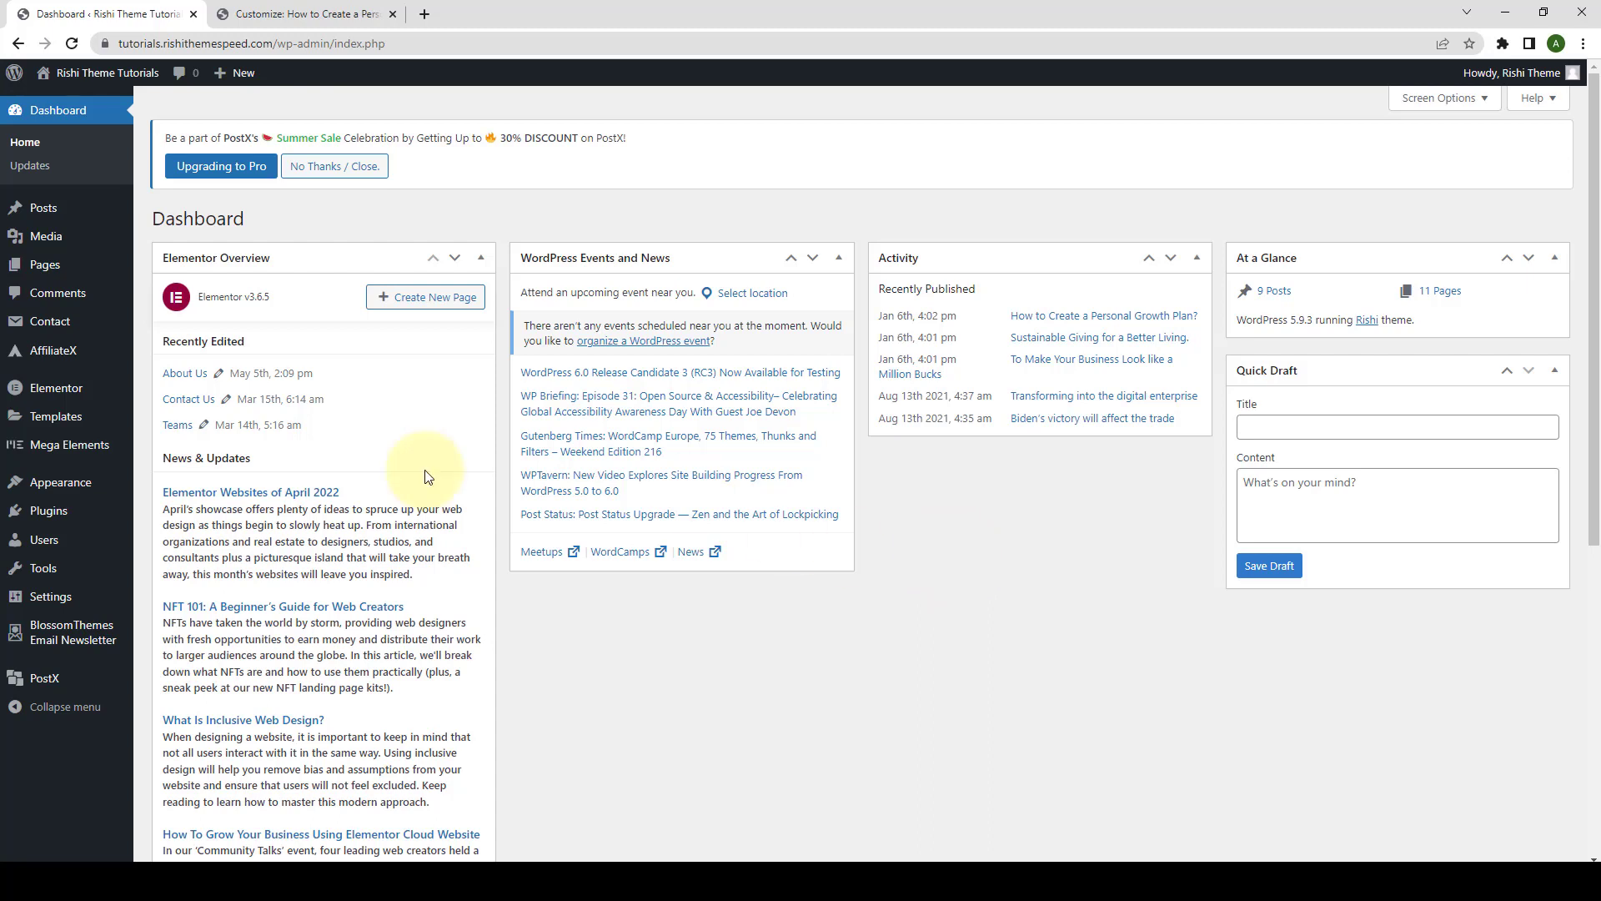
Activate Advanced Blogging under Appearance > Rishi Theme > Extensions > Pro Extensions.
{"action": "mouse_move", "coordinate": [108, 490]}
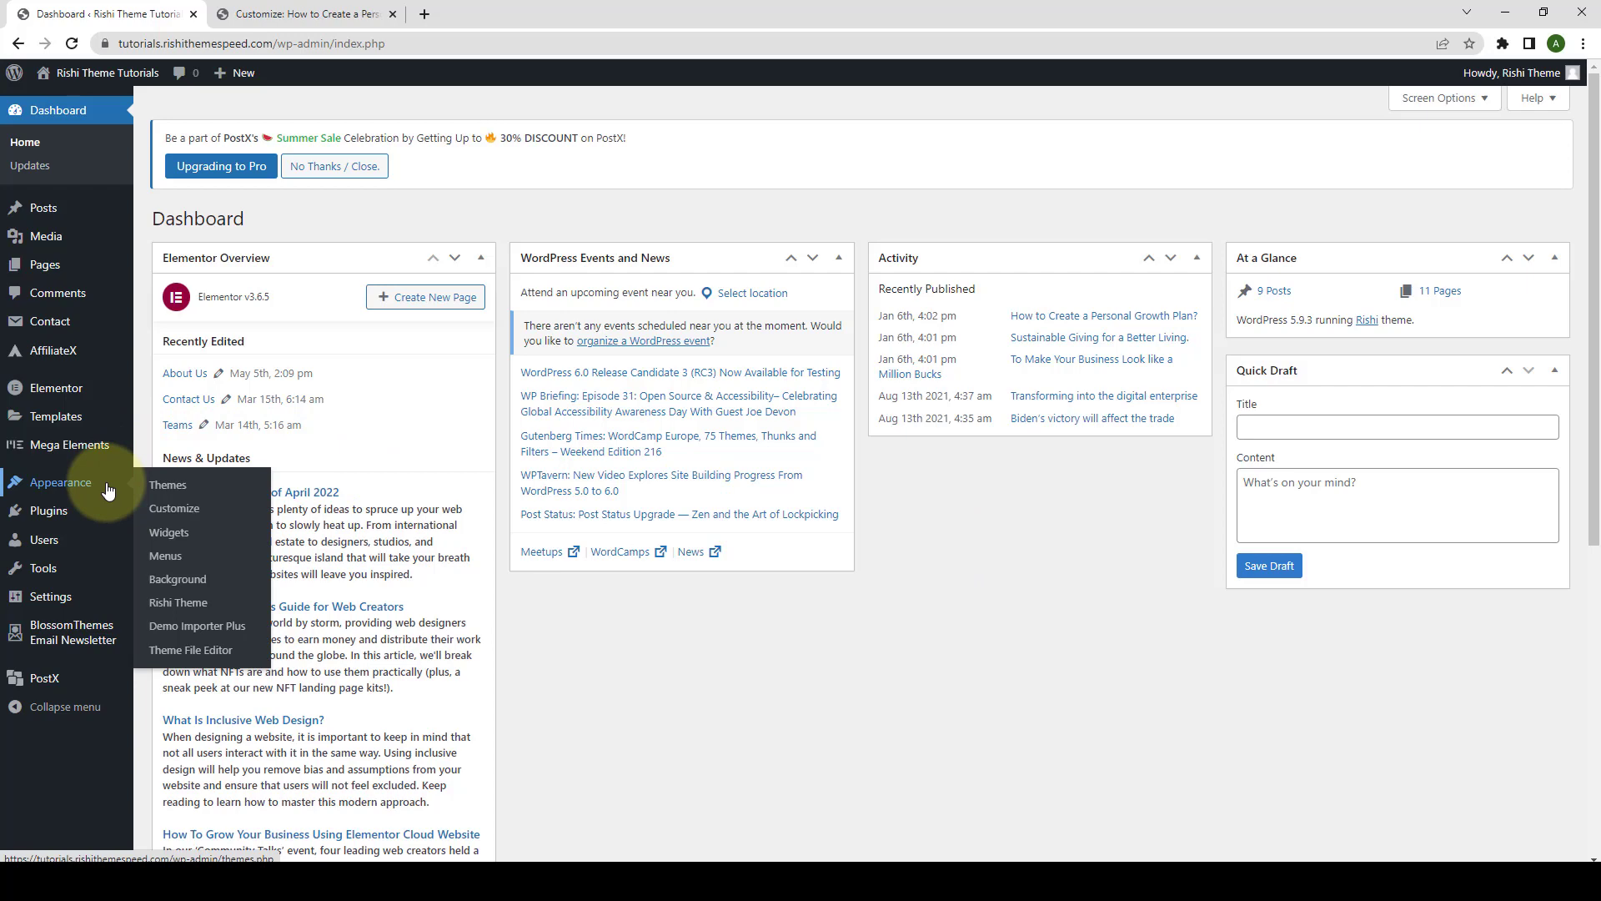
{"action": "left_click", "coordinate": [192, 606]}
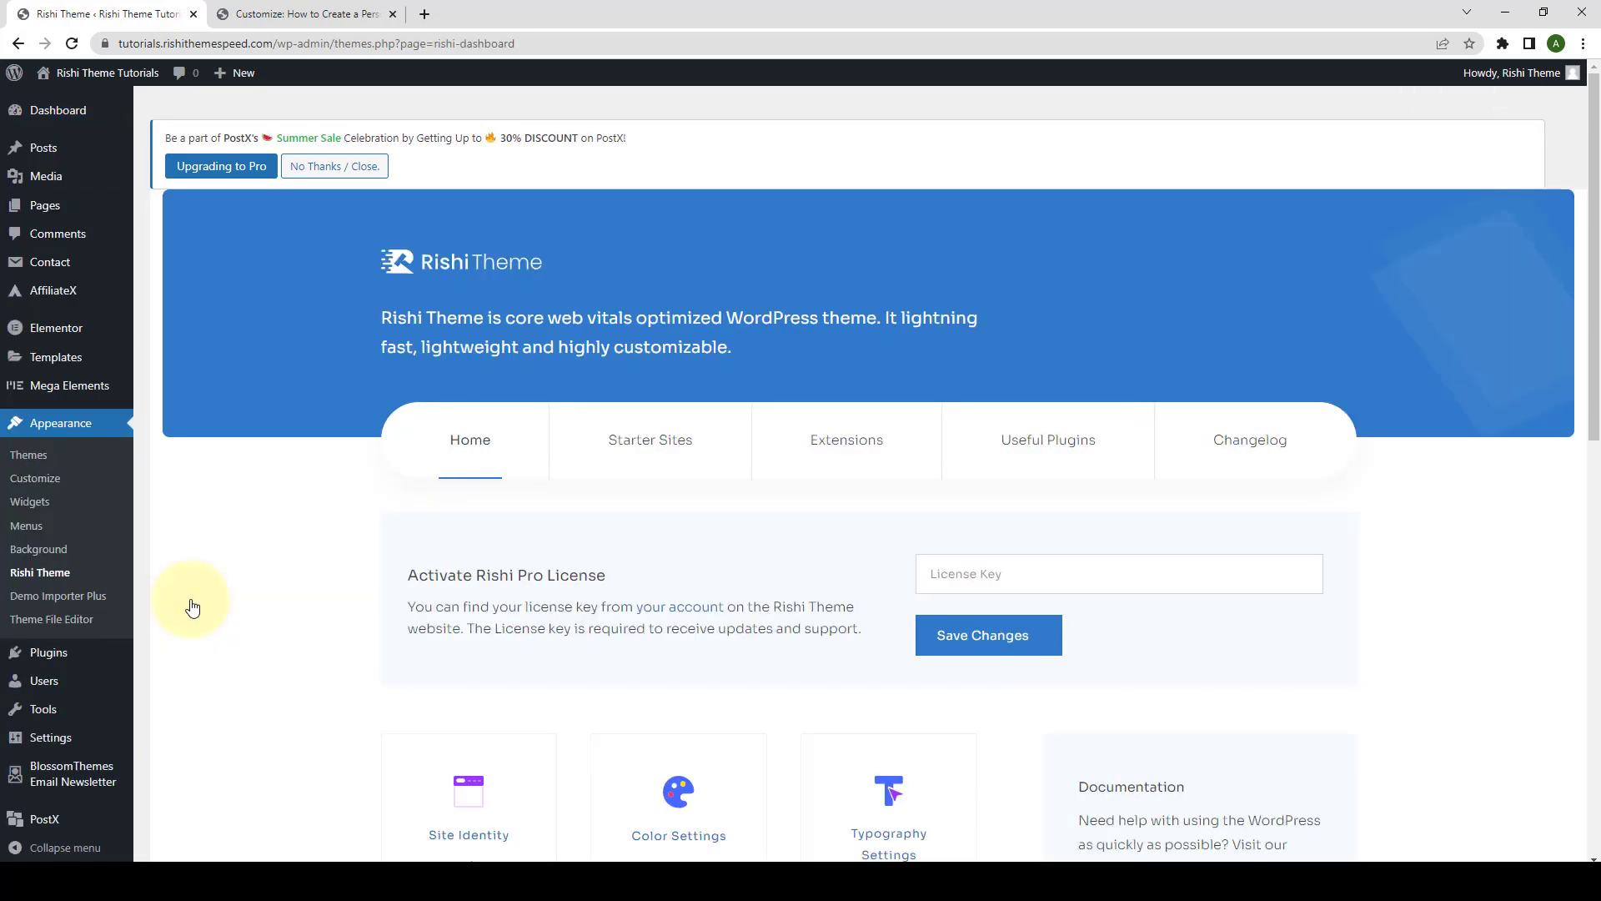
{"action": "left_click", "coordinate": [839, 455]}
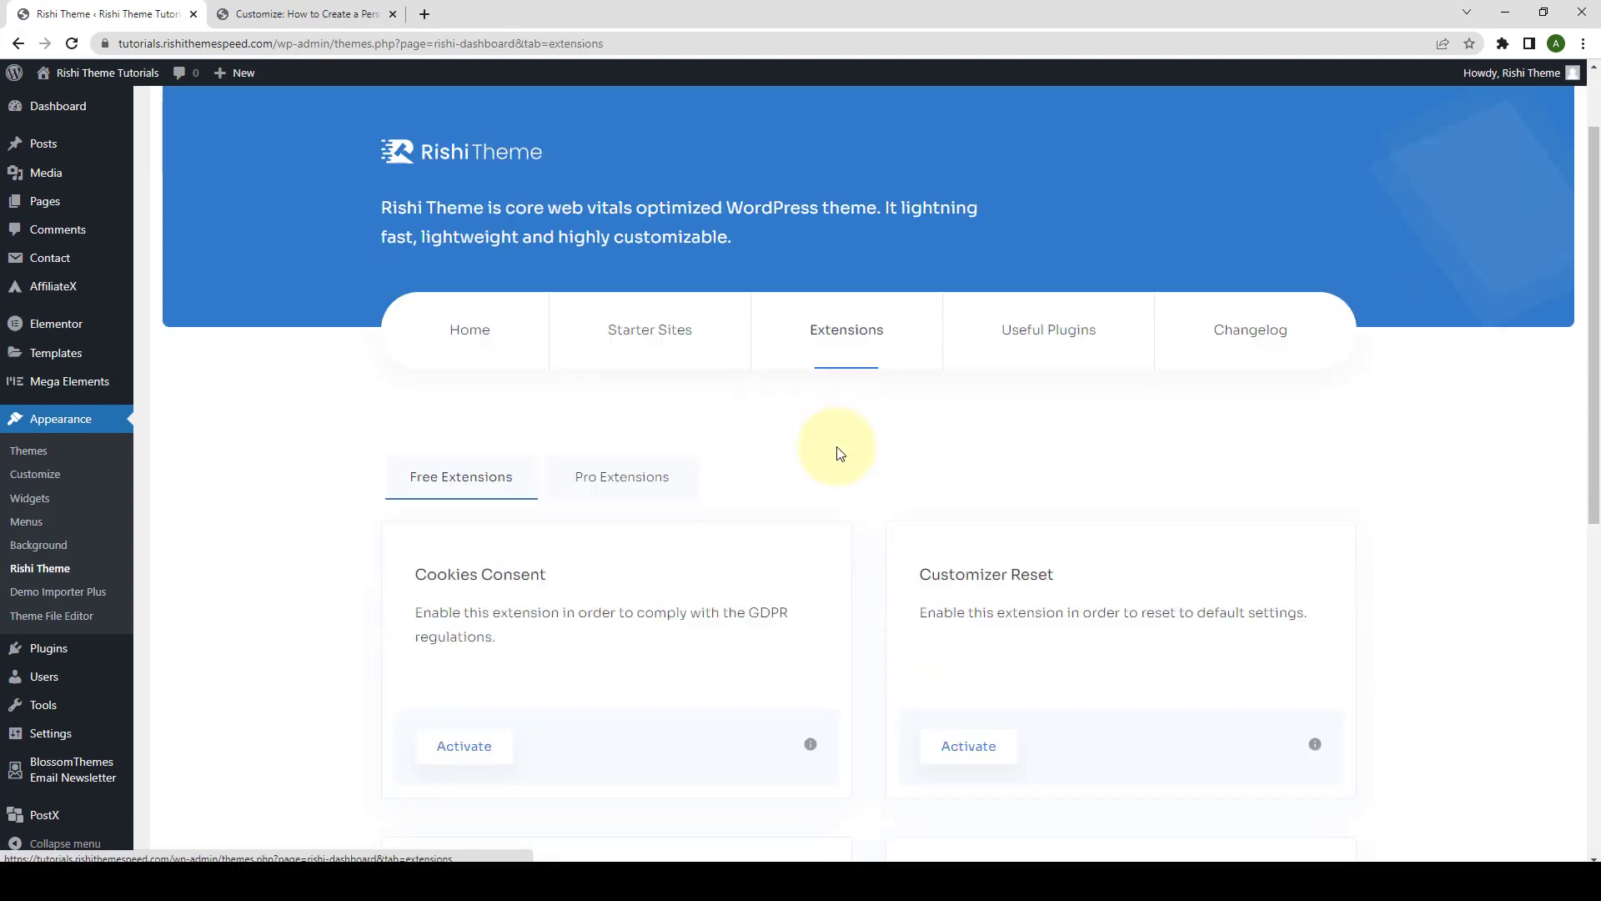
{"action": "scroll", "coordinate": [717, 392], "scroll_direction": "down", "scroll_amount": 3}
{"action": "left_click", "coordinate": [653, 348]}
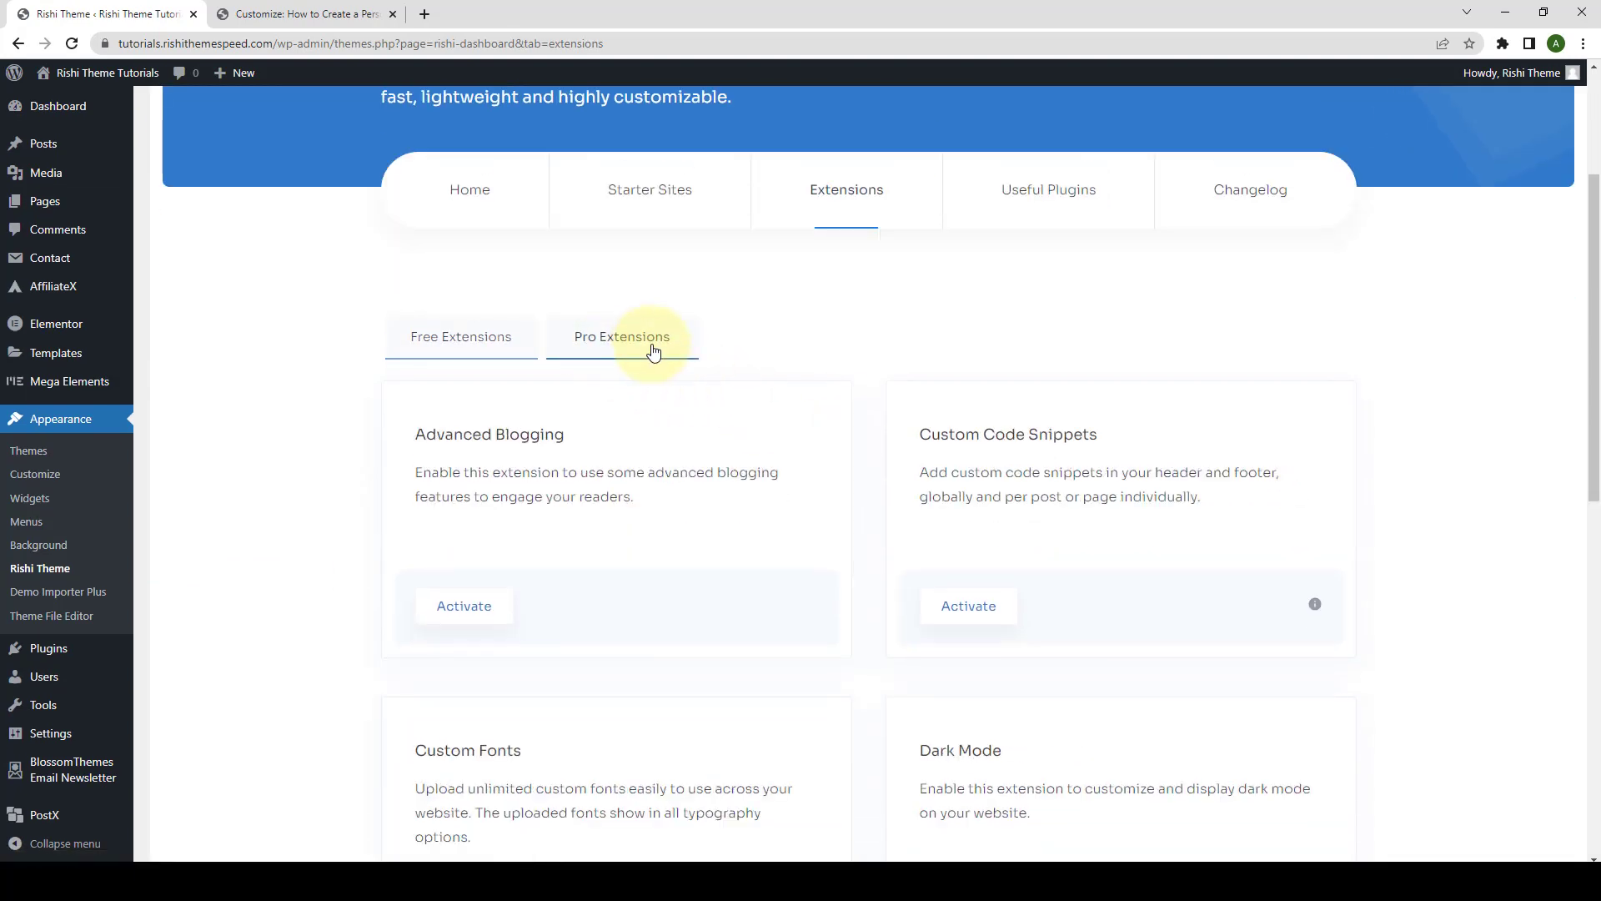
{"action": "scroll", "coordinate": [654, 347], "scroll_direction": "down", "scroll_amount": 1}
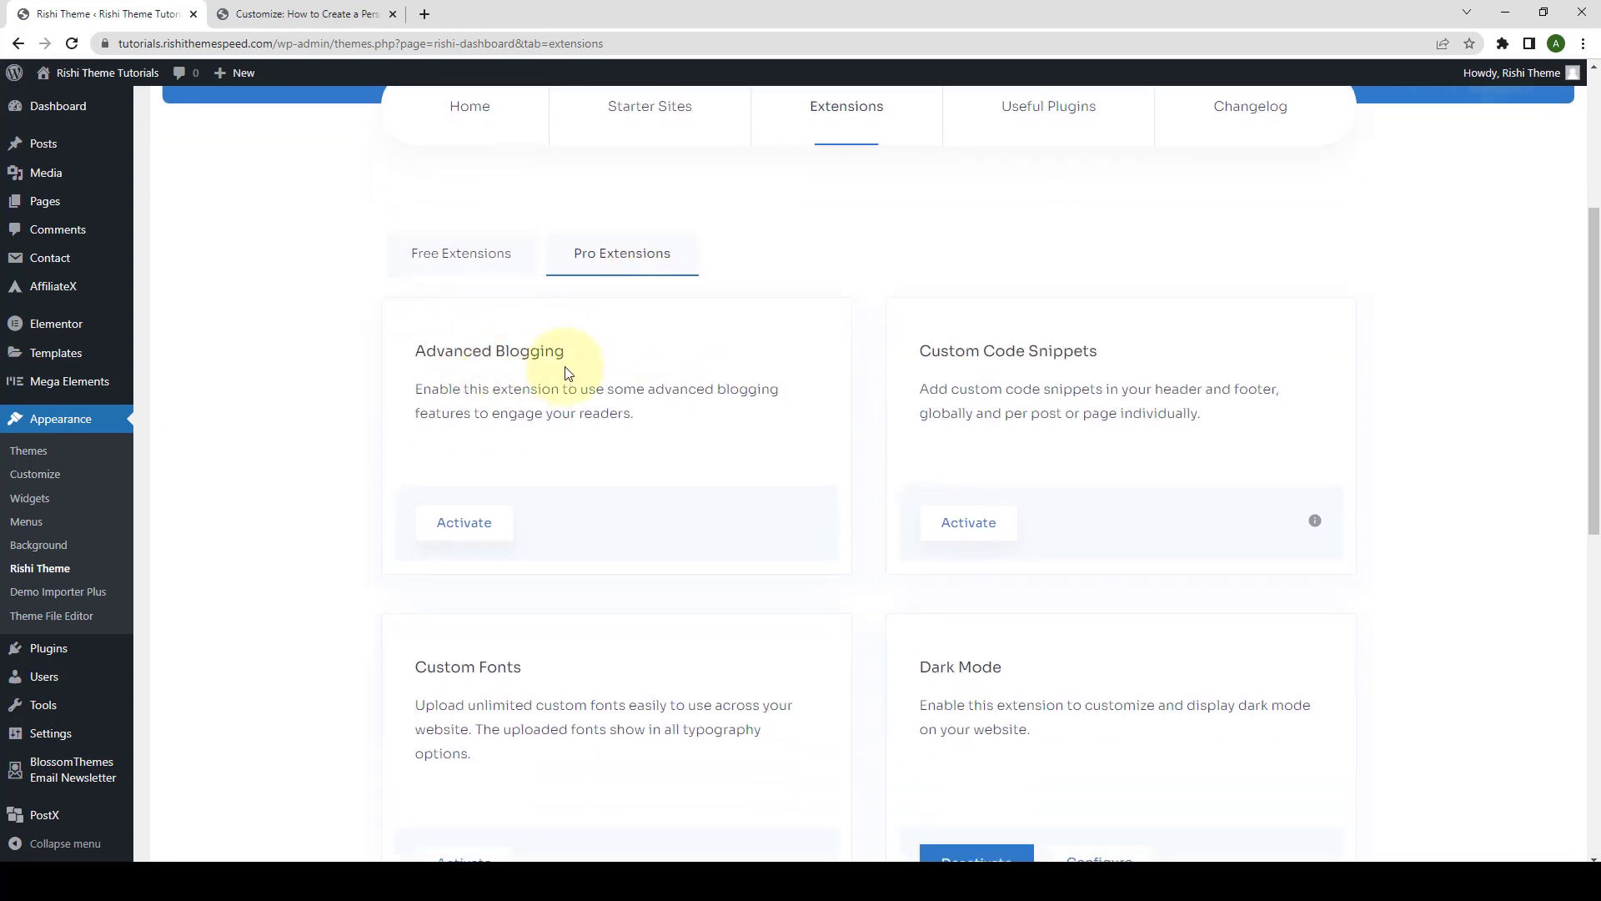
{"action": "left_click", "coordinate": [490, 526]}
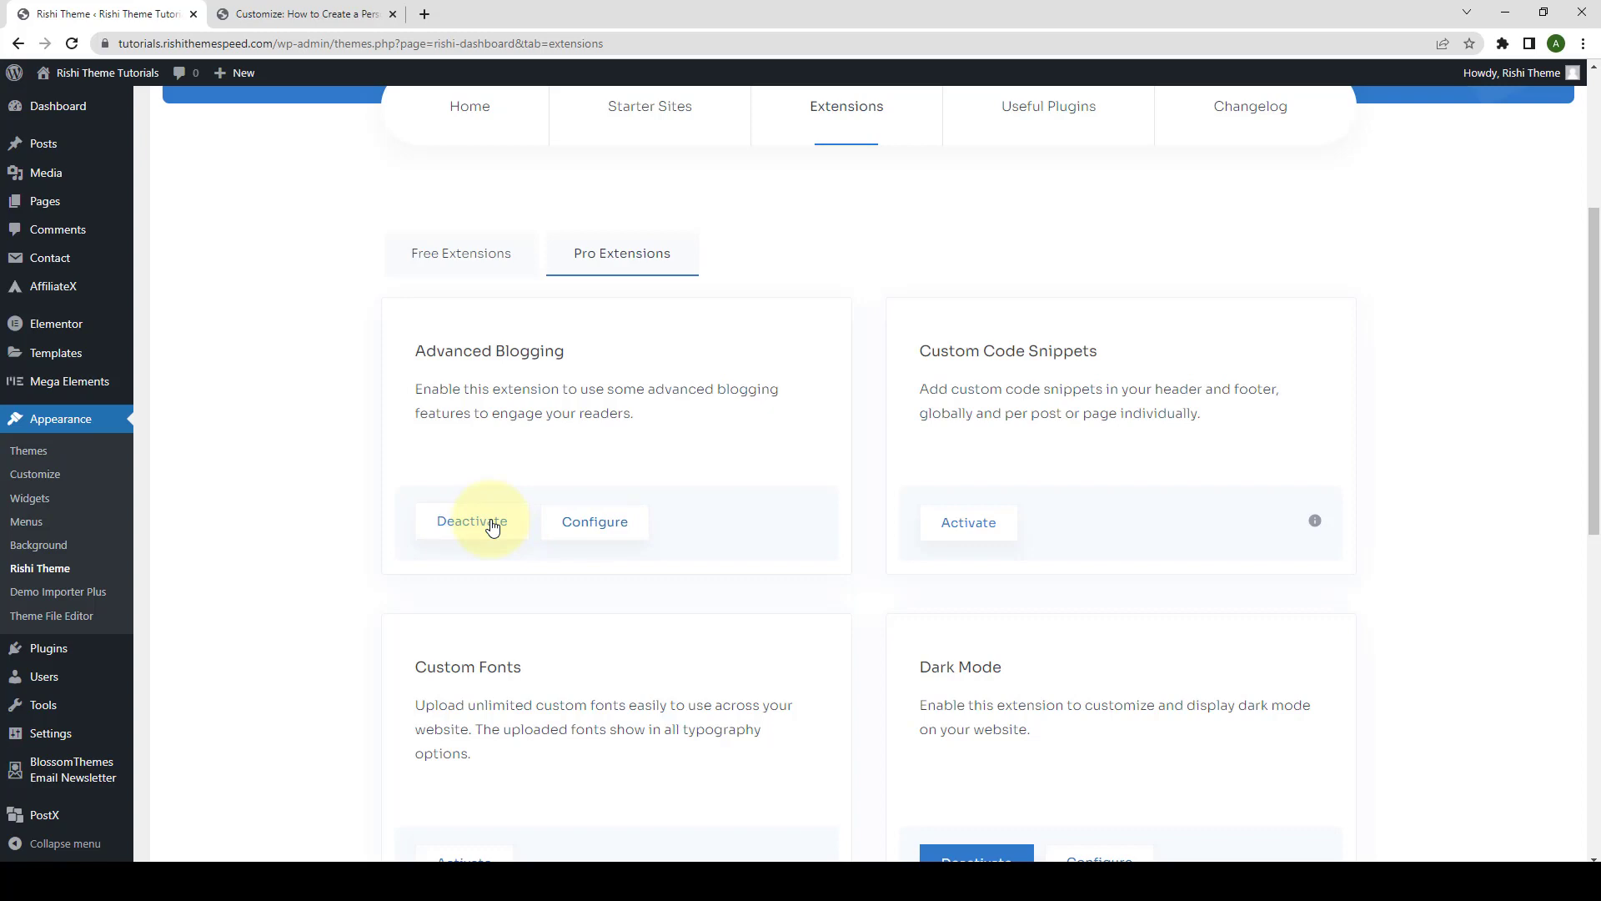
Open Advanced Blogging's Configure link in a new tab and show its Post Filters settings.
{"action": "right_click", "coordinate": [605, 531]}
{"action": "left_click", "coordinate": [648, 534]}
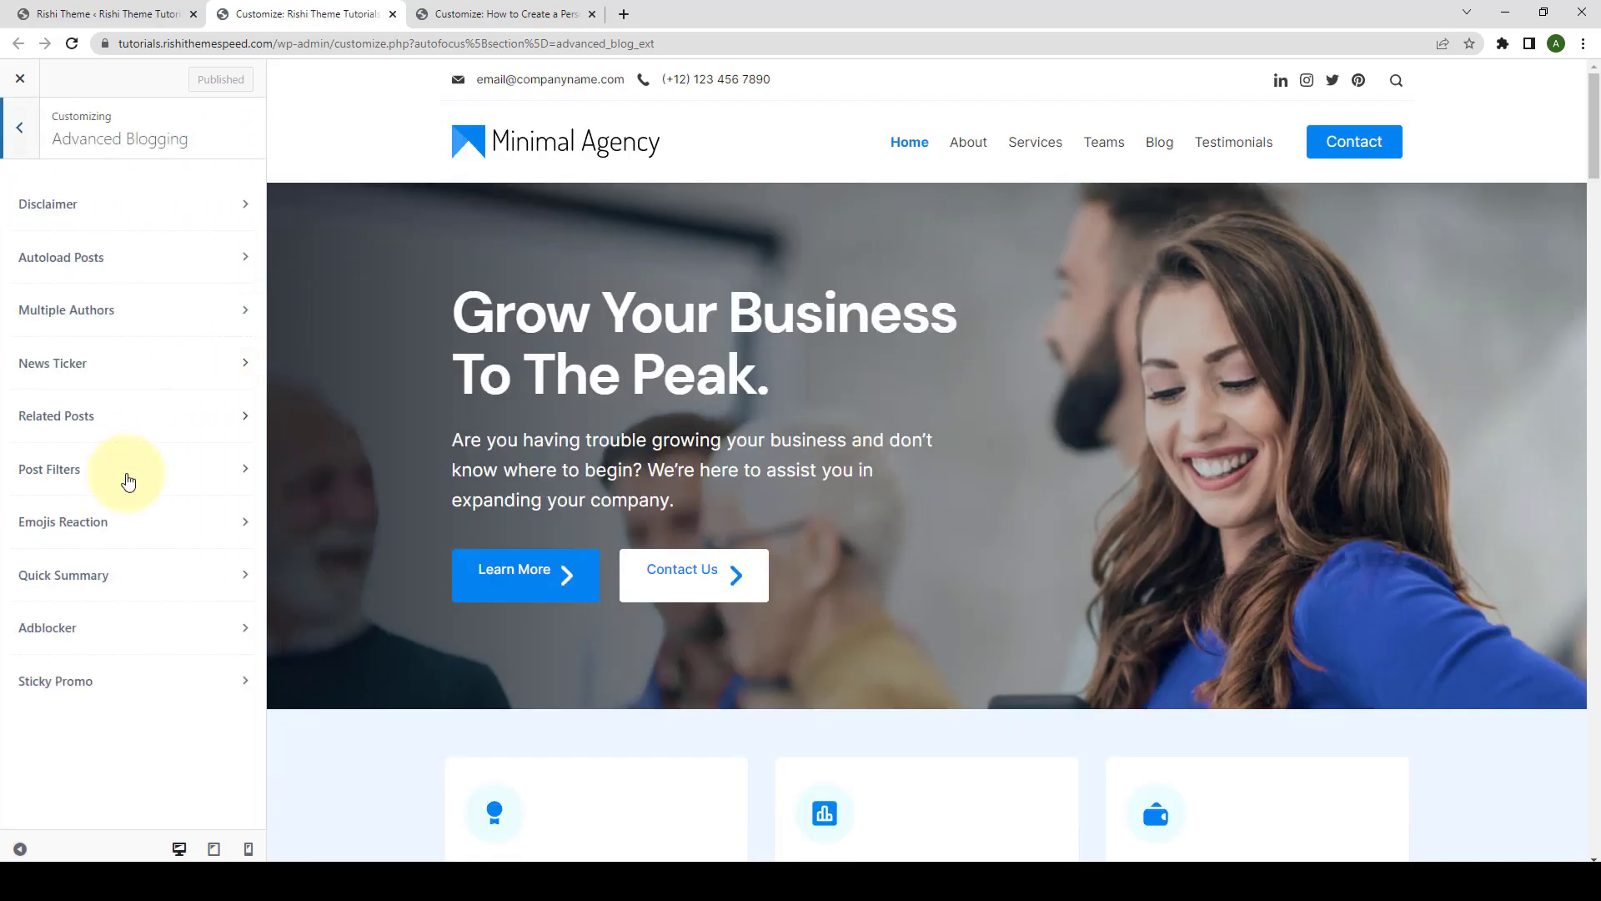
{"action": "left_click", "coordinate": [125, 482]}
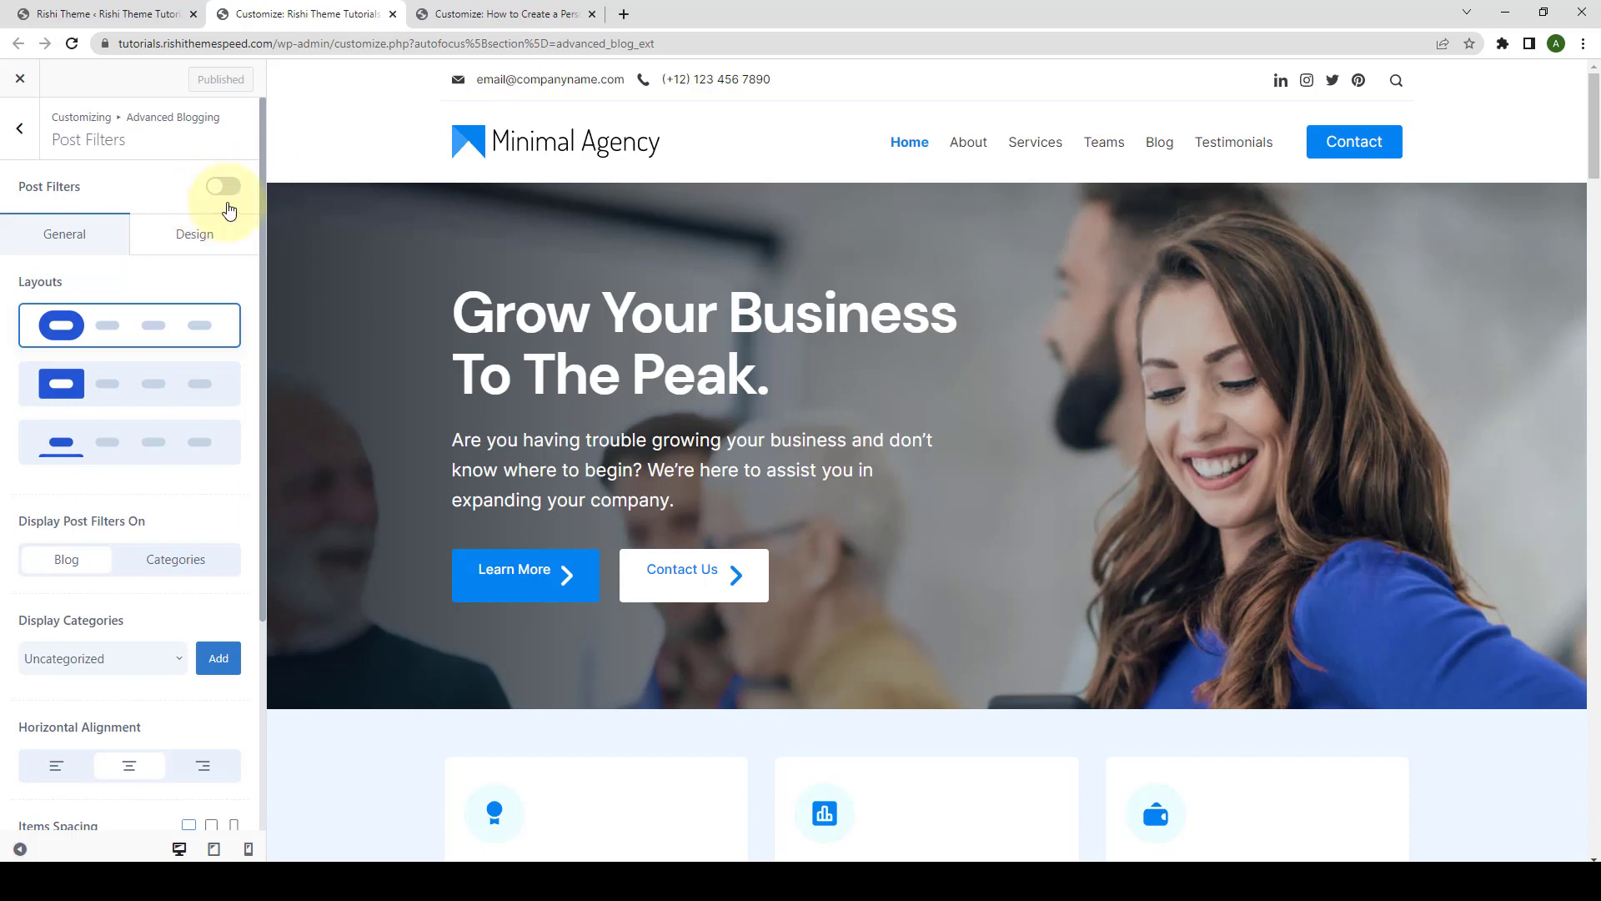
Load the Blog page in the Customizer preview and scroll through its post list.
{"action": "left_click", "coordinate": [1166, 148]}
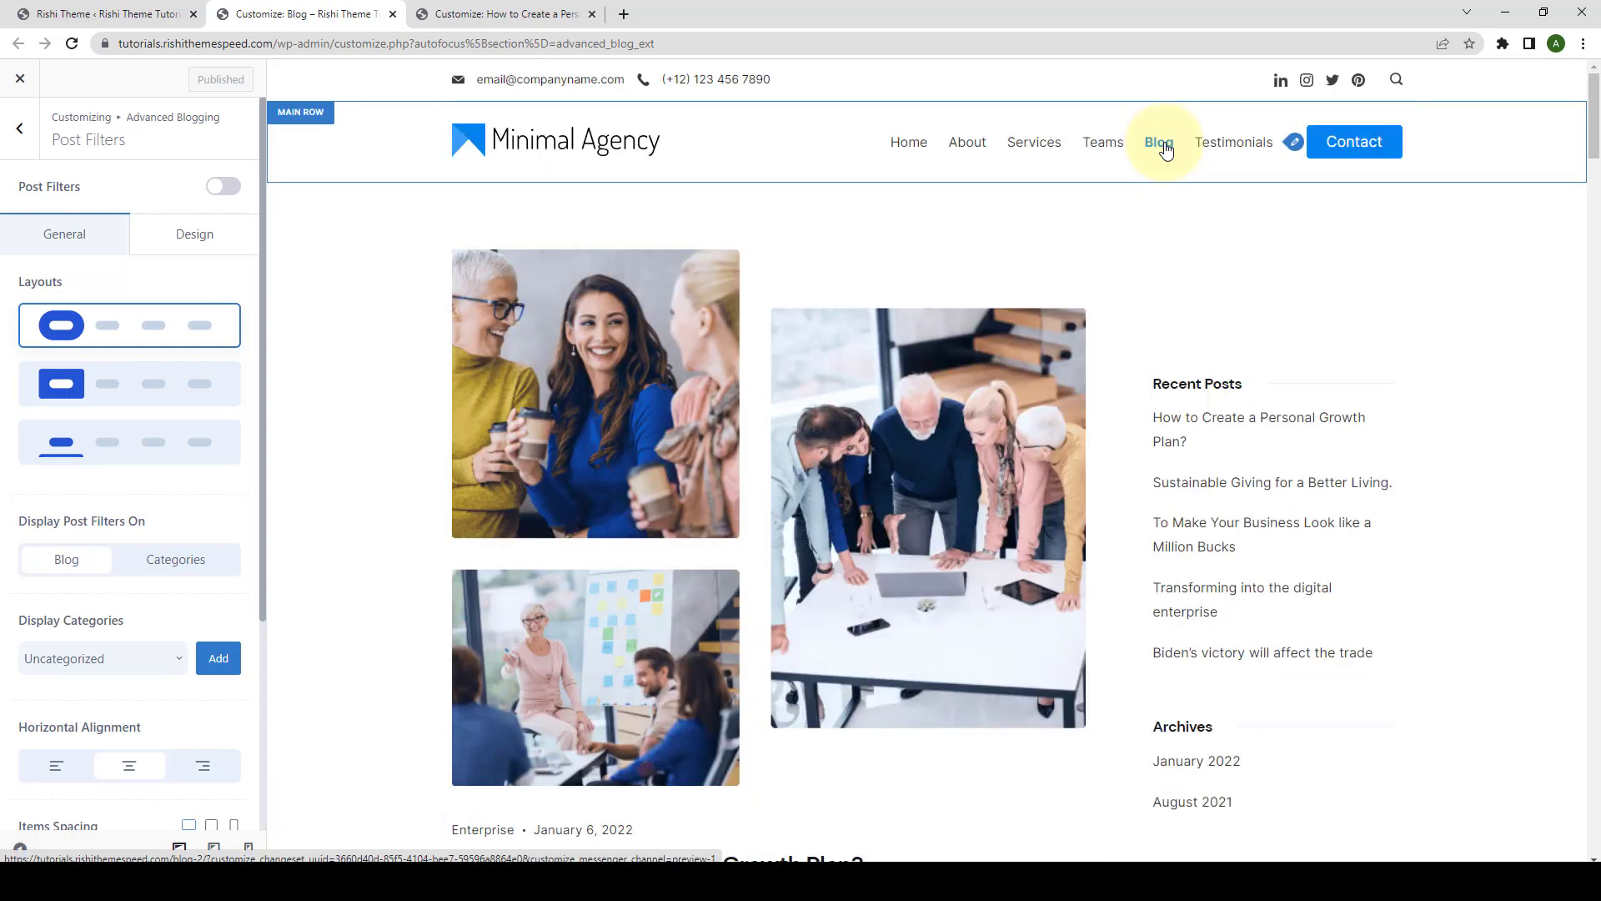
{"action": "scroll", "coordinate": [1005, 396], "scroll_direction": "down", "scroll_amount": 5}
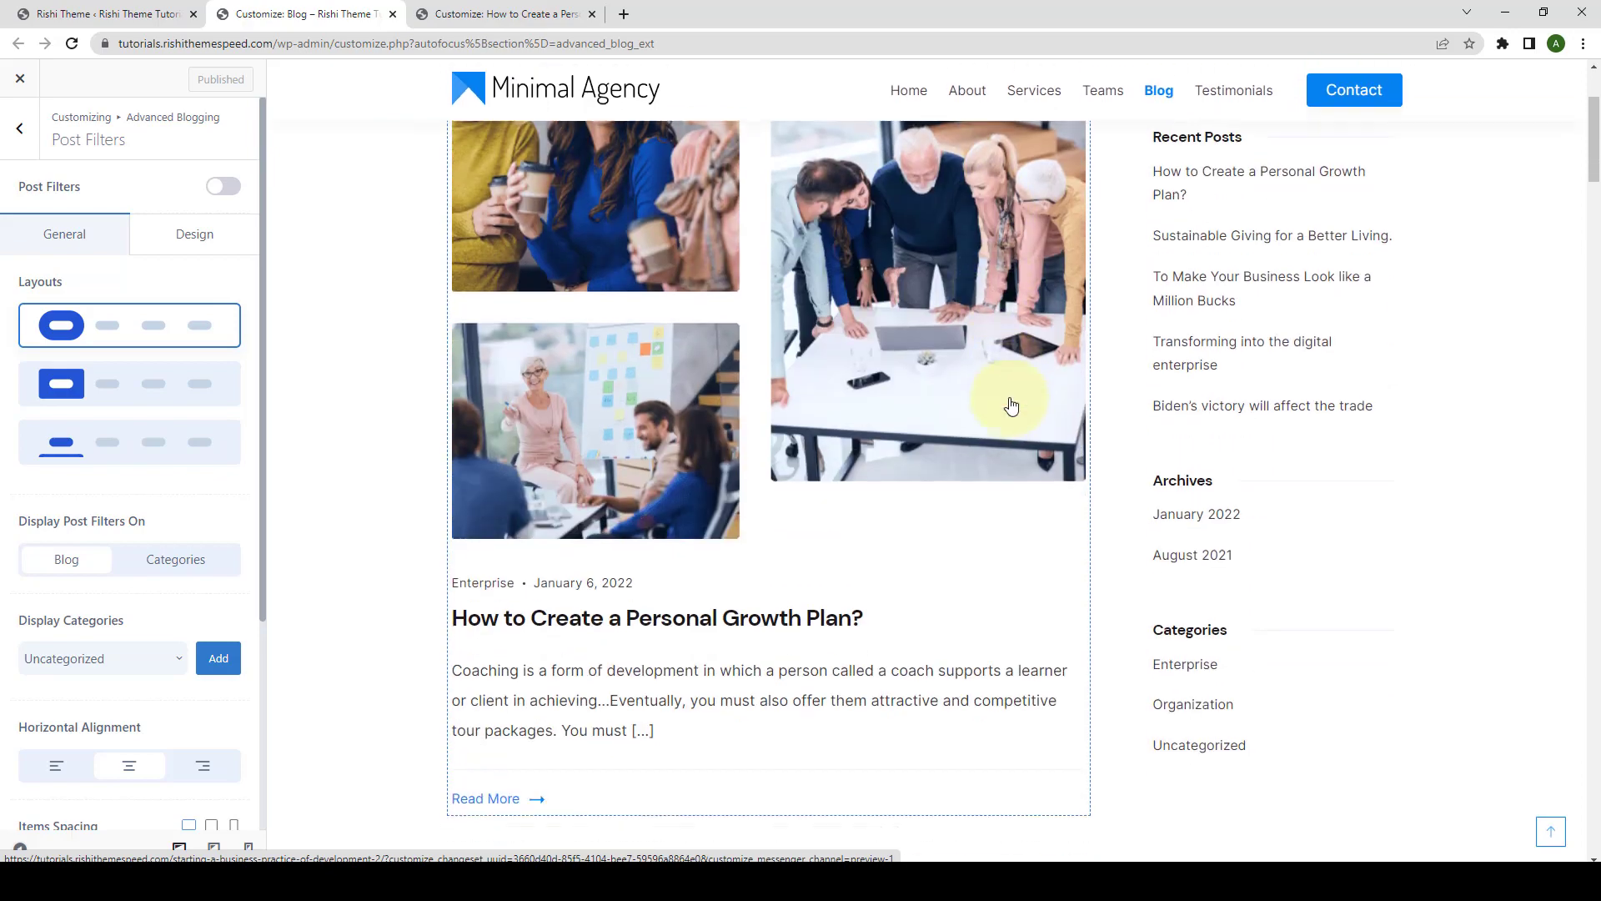
{"action": "scroll", "coordinate": [1005, 400], "scroll_direction": "up", "scroll_amount": 5}
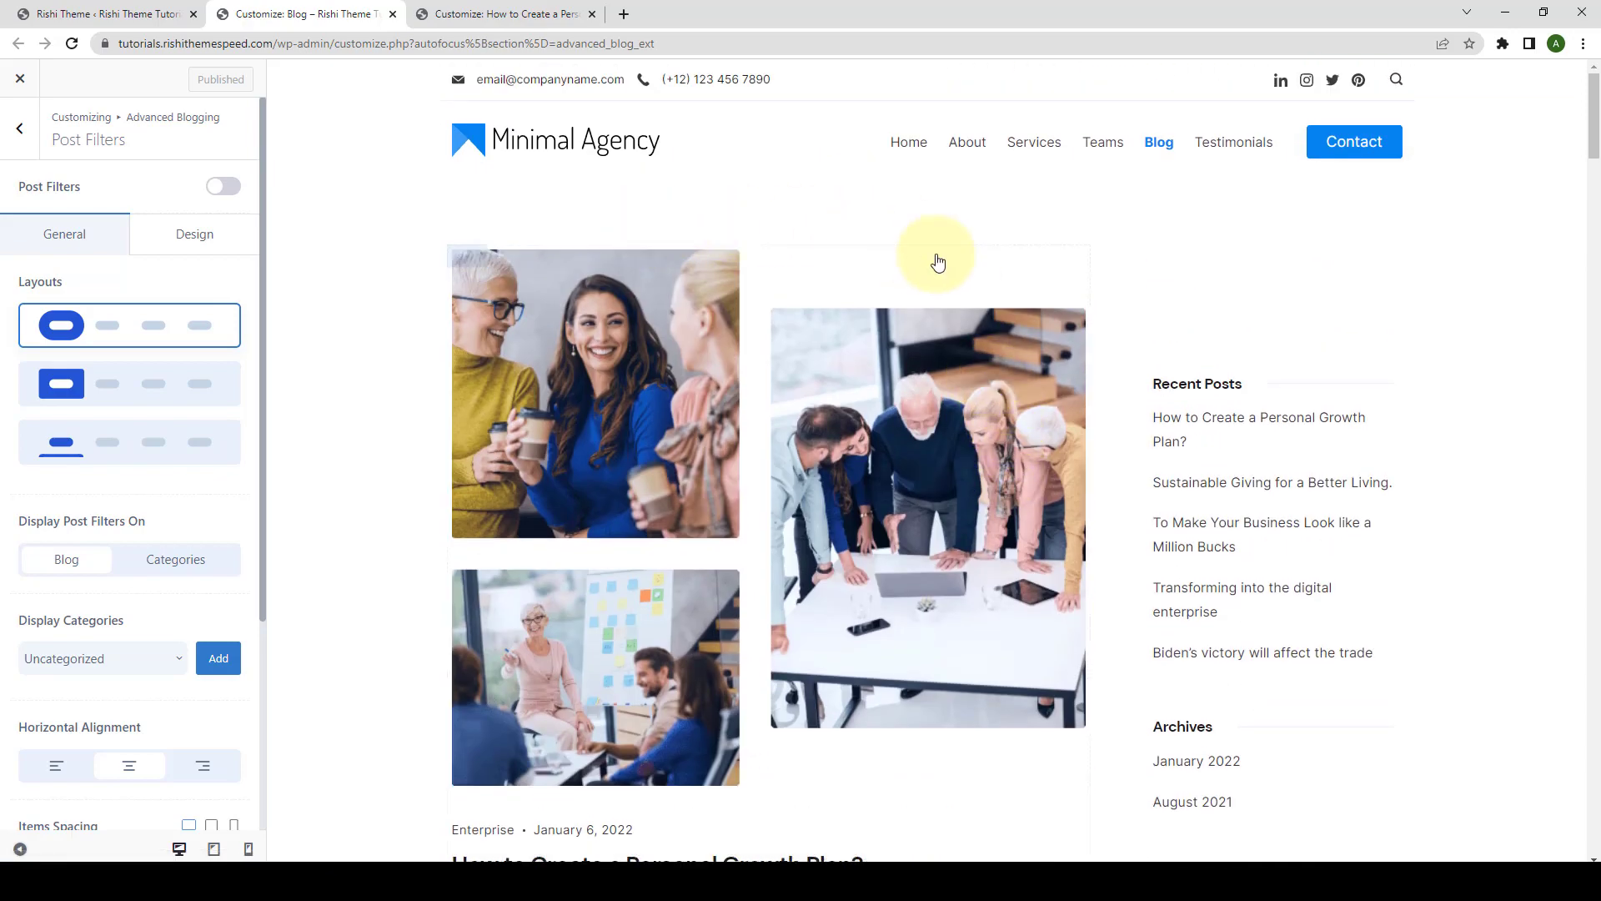
Switch on the Post Filters toggle at the top of the Advanced Blogging panel.
{"action": "left_click", "coordinate": [223, 185]}
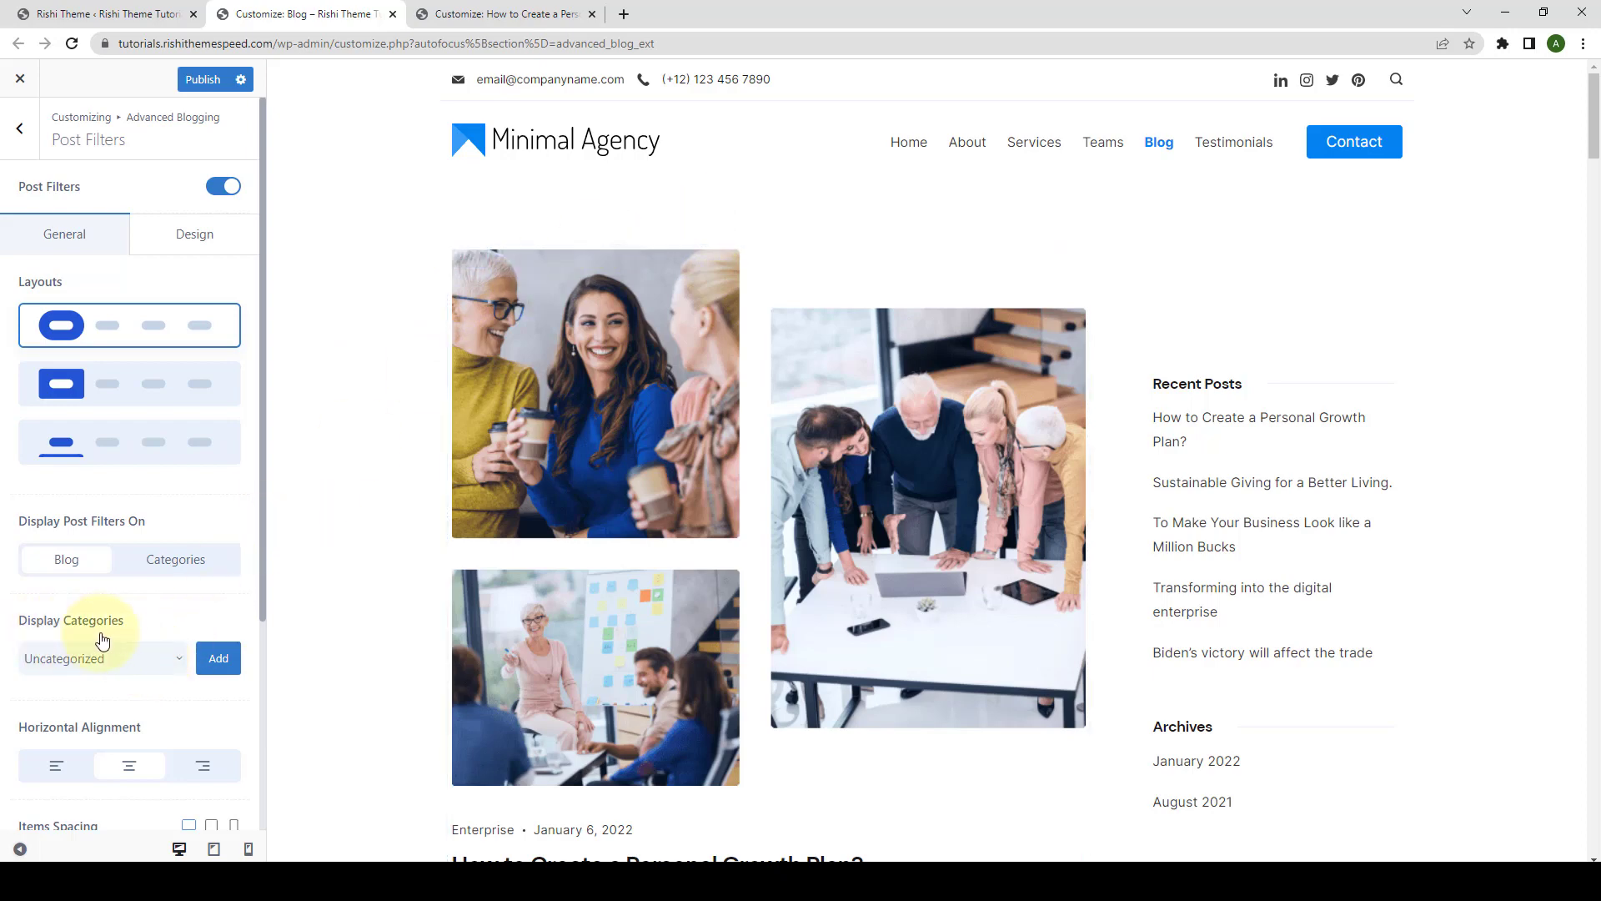
Add Enterprise, Uncategorized and Organization to the Display Categories list.
{"action": "left_click", "coordinate": [152, 662]}
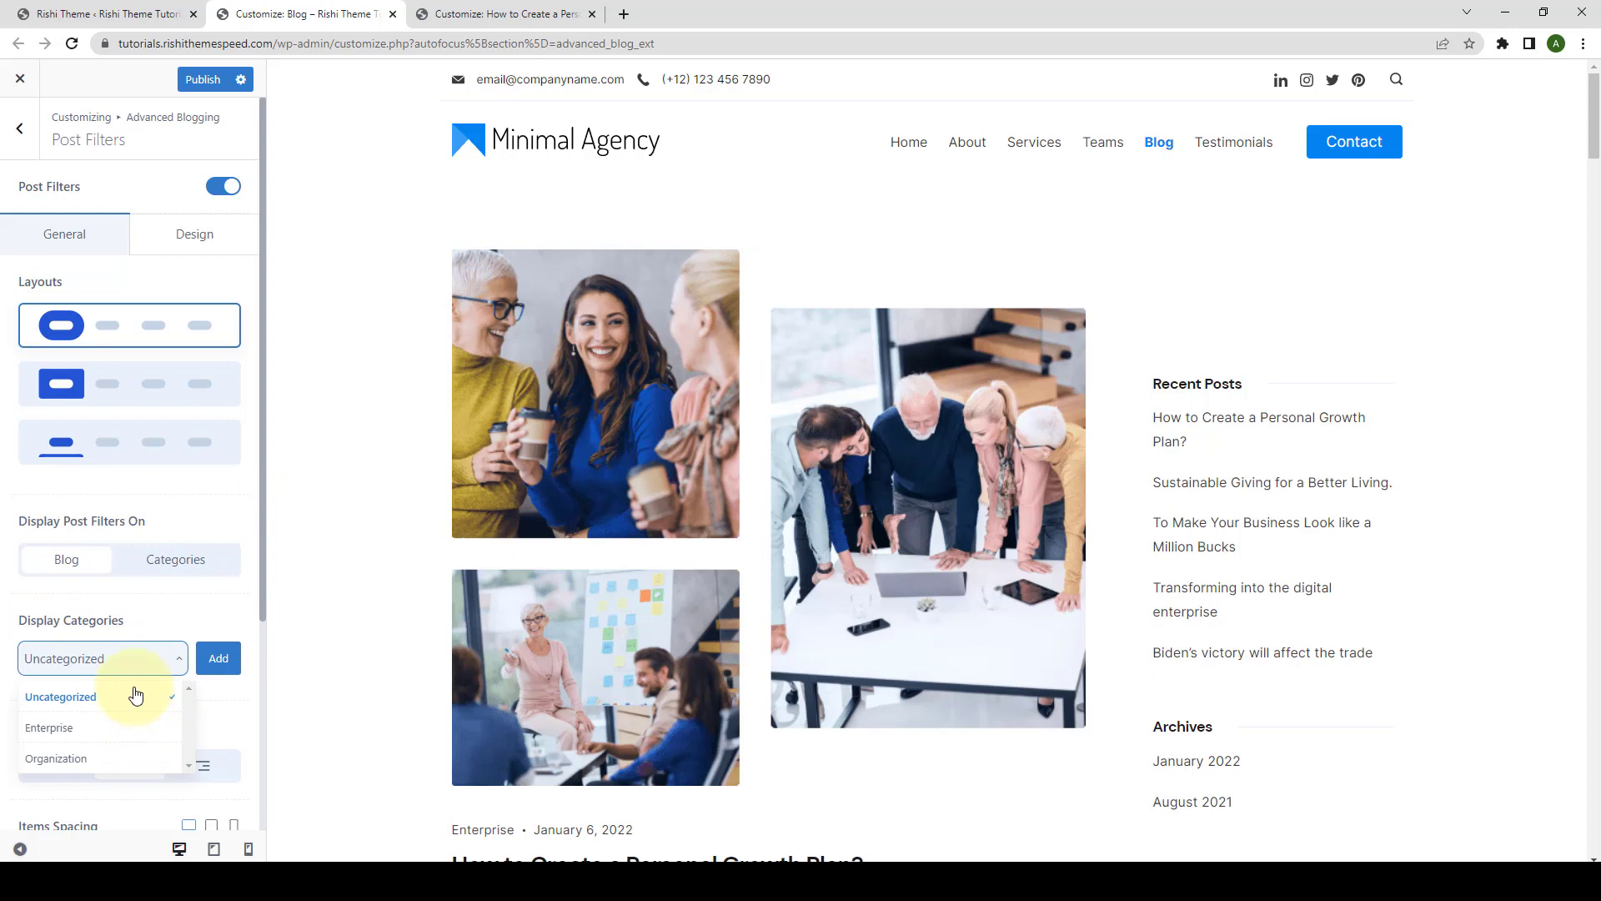
{"action": "left_click", "coordinate": [106, 730]}
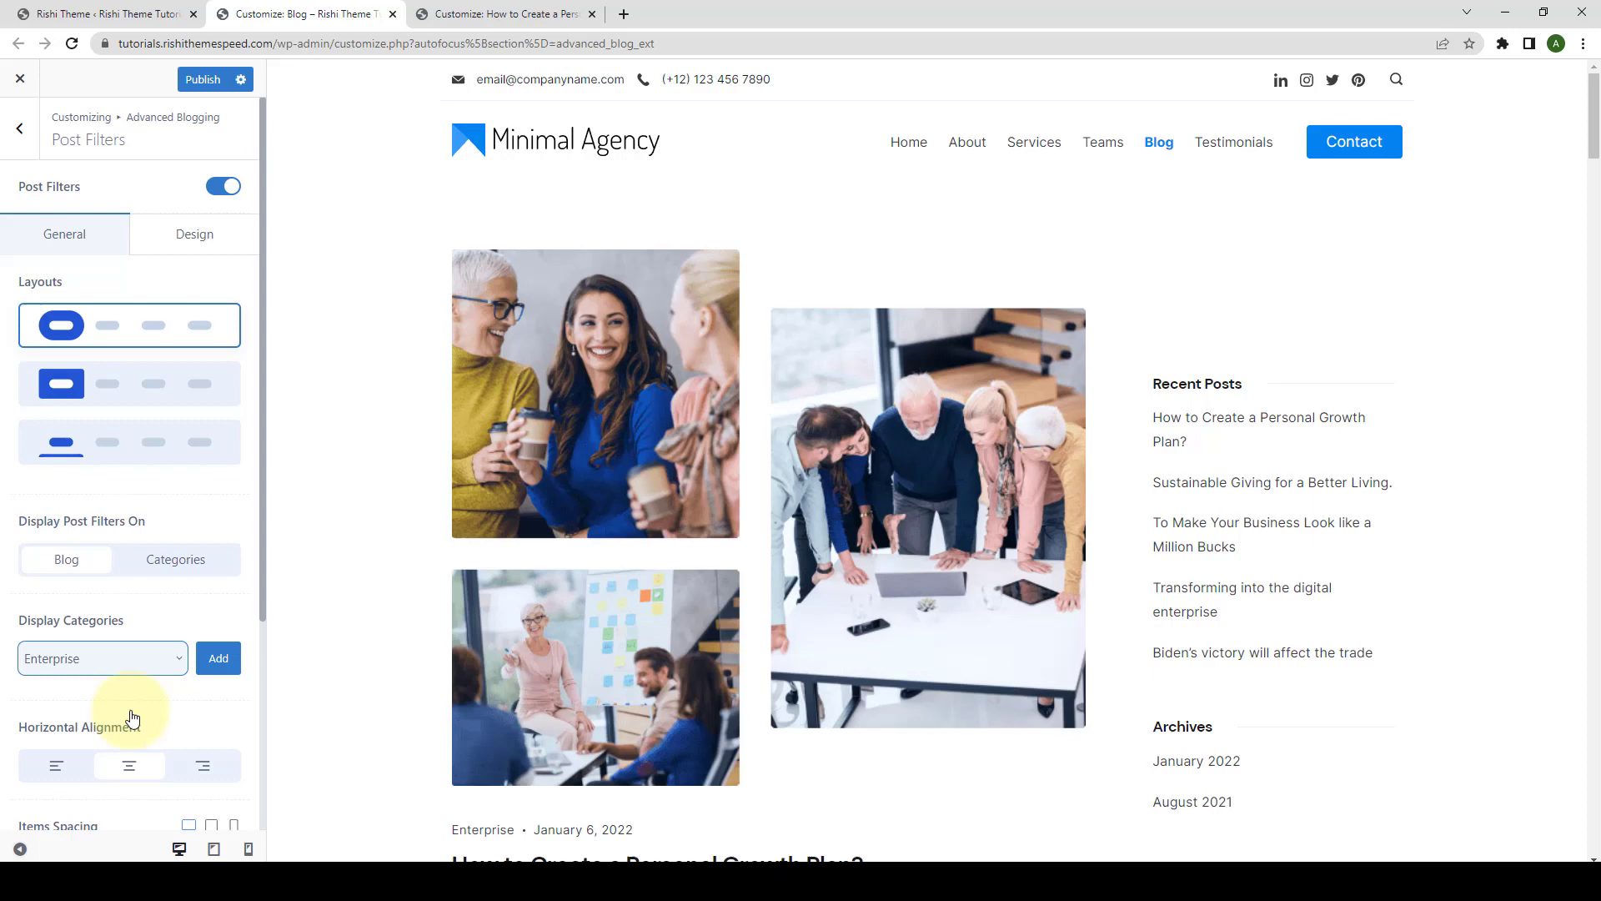
{"action": "left_click", "coordinate": [219, 659]}
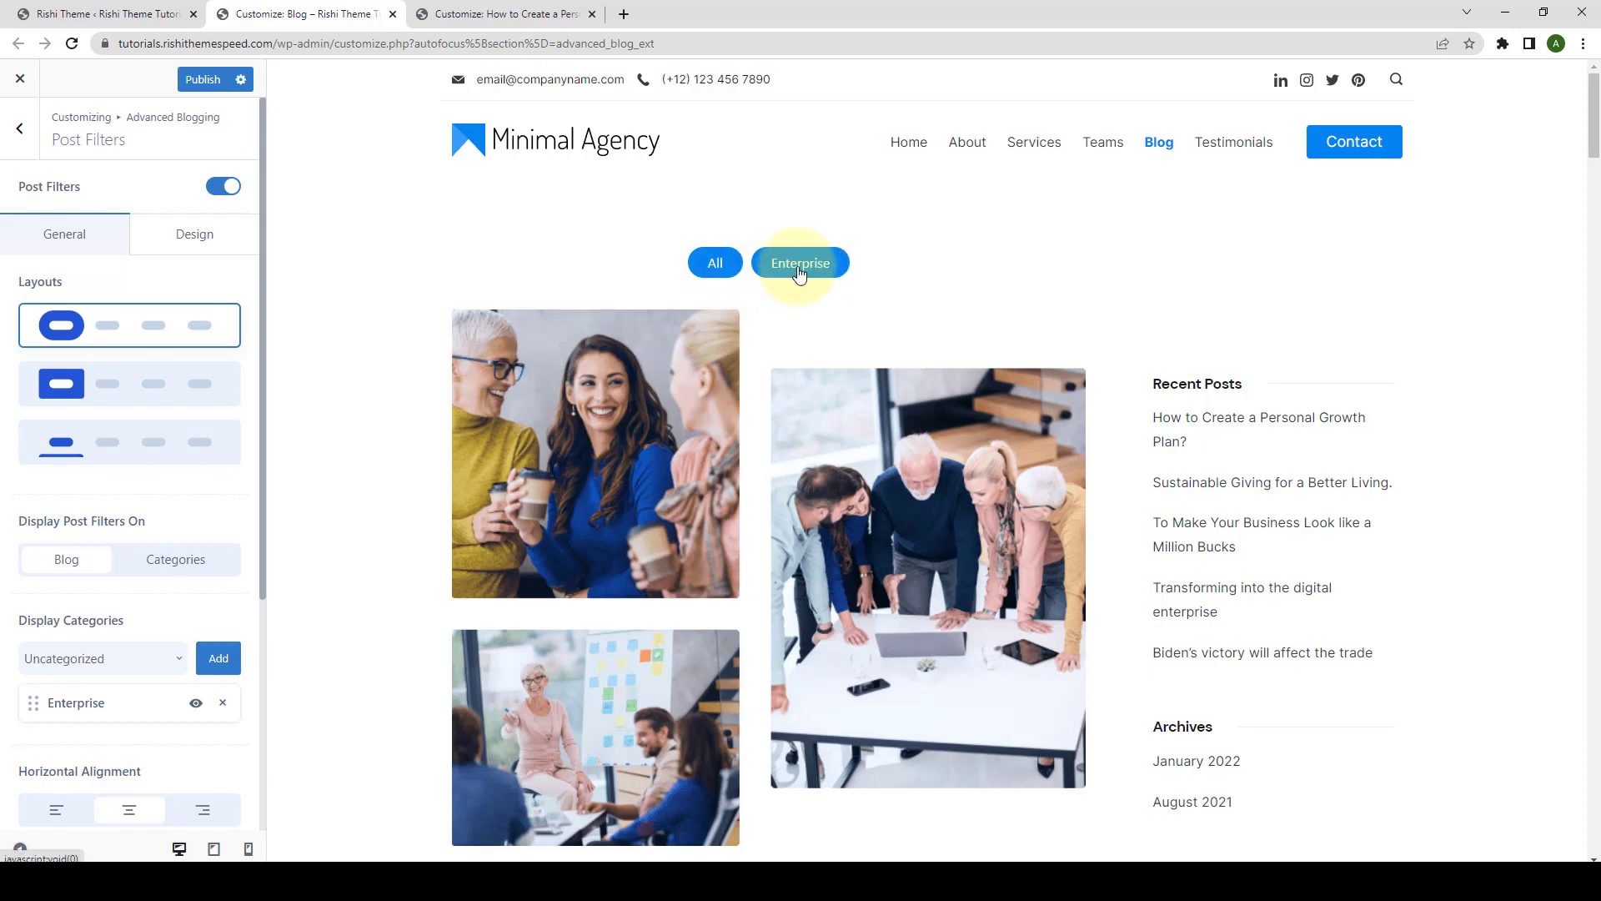
{"action": "left_click", "coordinate": [177, 663]}
{"action": "left_click", "coordinate": [218, 658]}
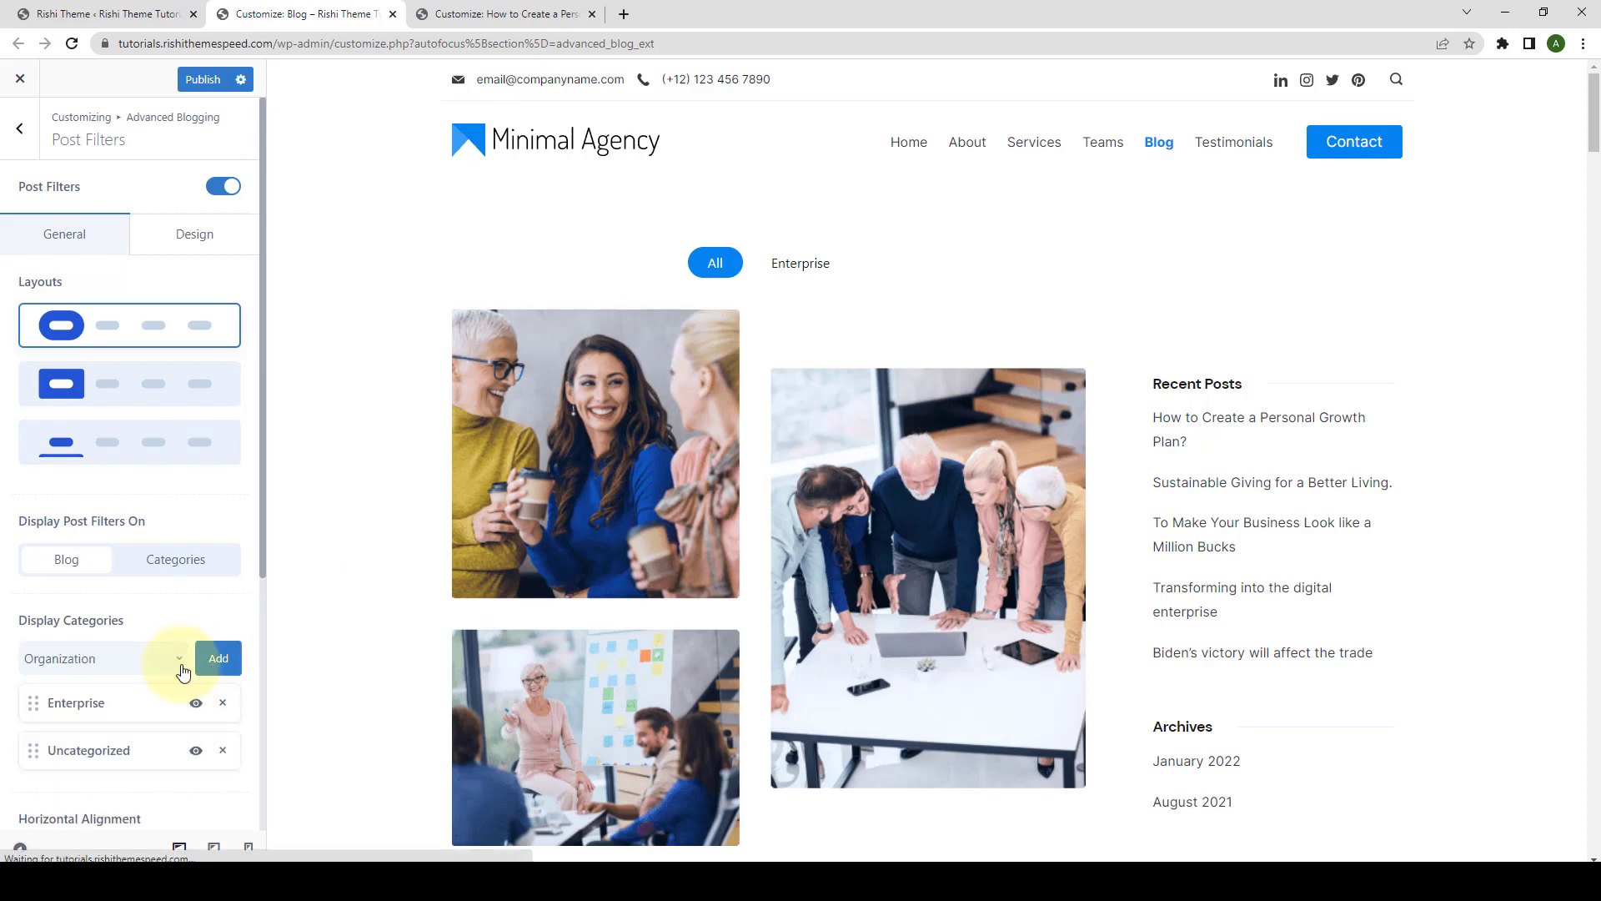
{"action": "left_click", "coordinate": [171, 664]}
{"action": "left_click", "coordinate": [149, 696]}
{"action": "left_click", "coordinate": [218, 658]}
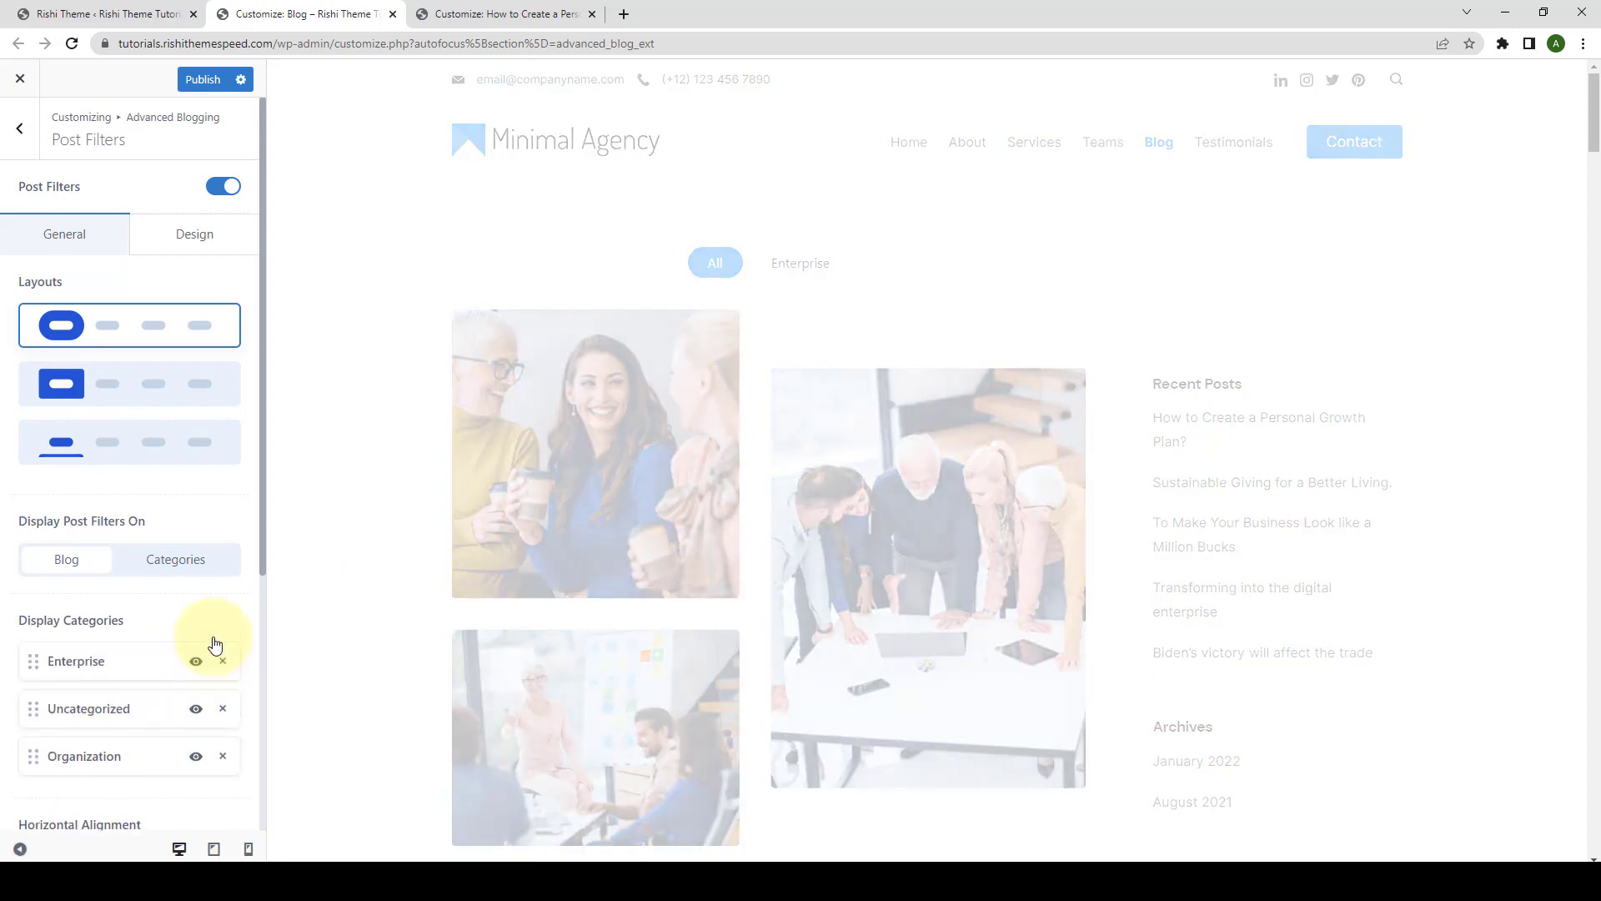
Order the categories Enterprise, Organization, Uncategorized, leaving Uncategorized's visibility switched on.
{"action": "left_click_drag", "start_coordinate": [118, 710], "coordinate": [108, 759]}
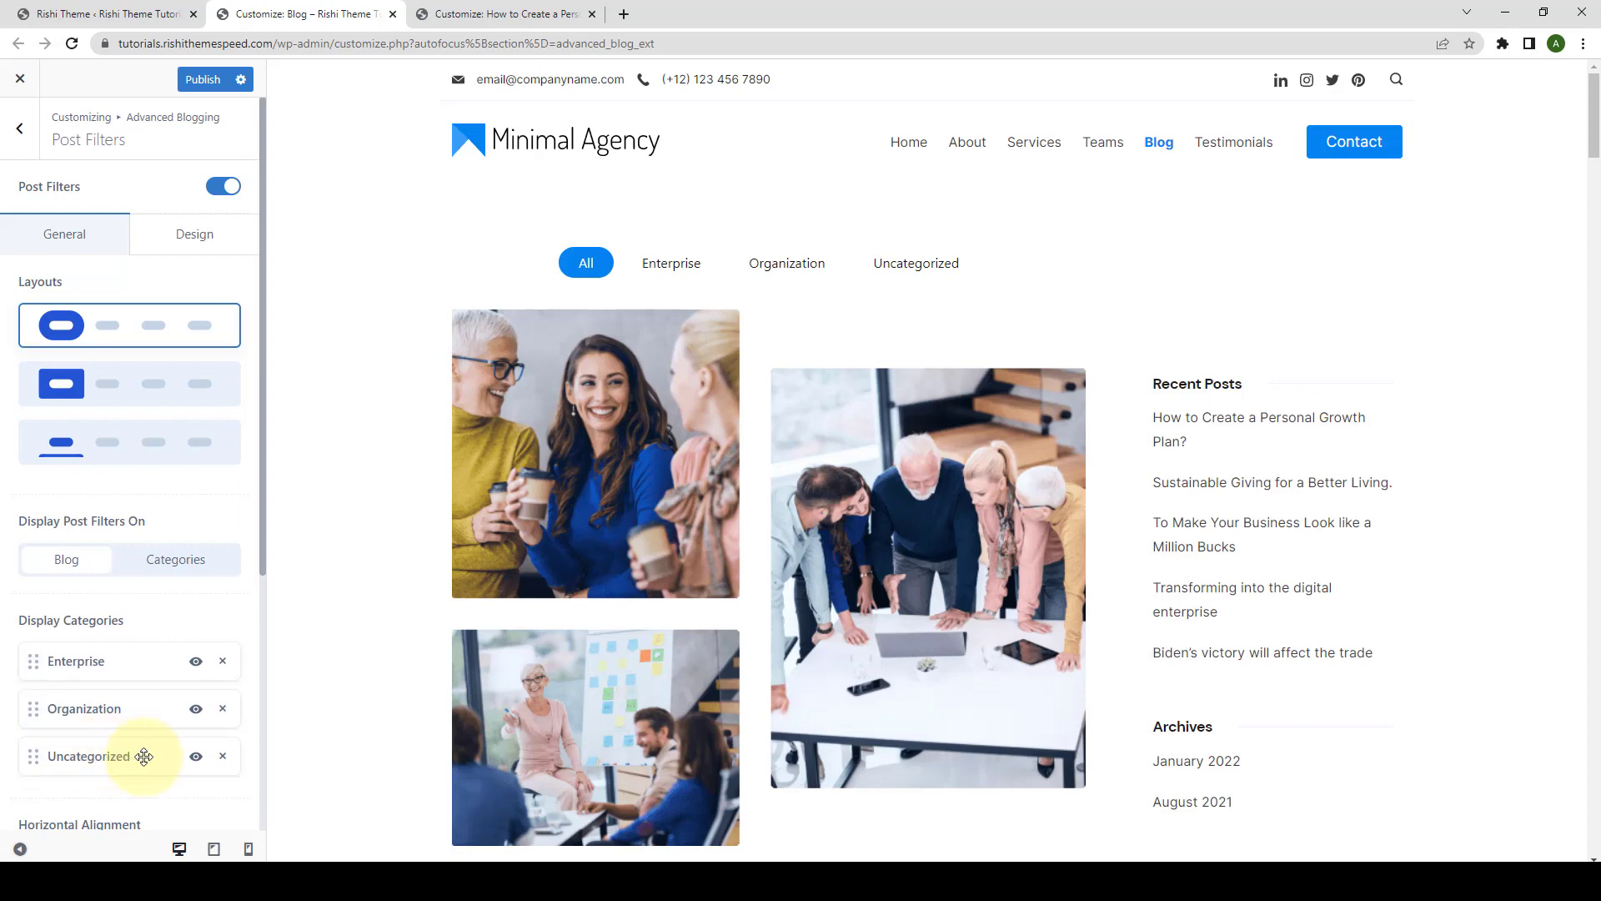
{"action": "left_click", "coordinate": [199, 758]}
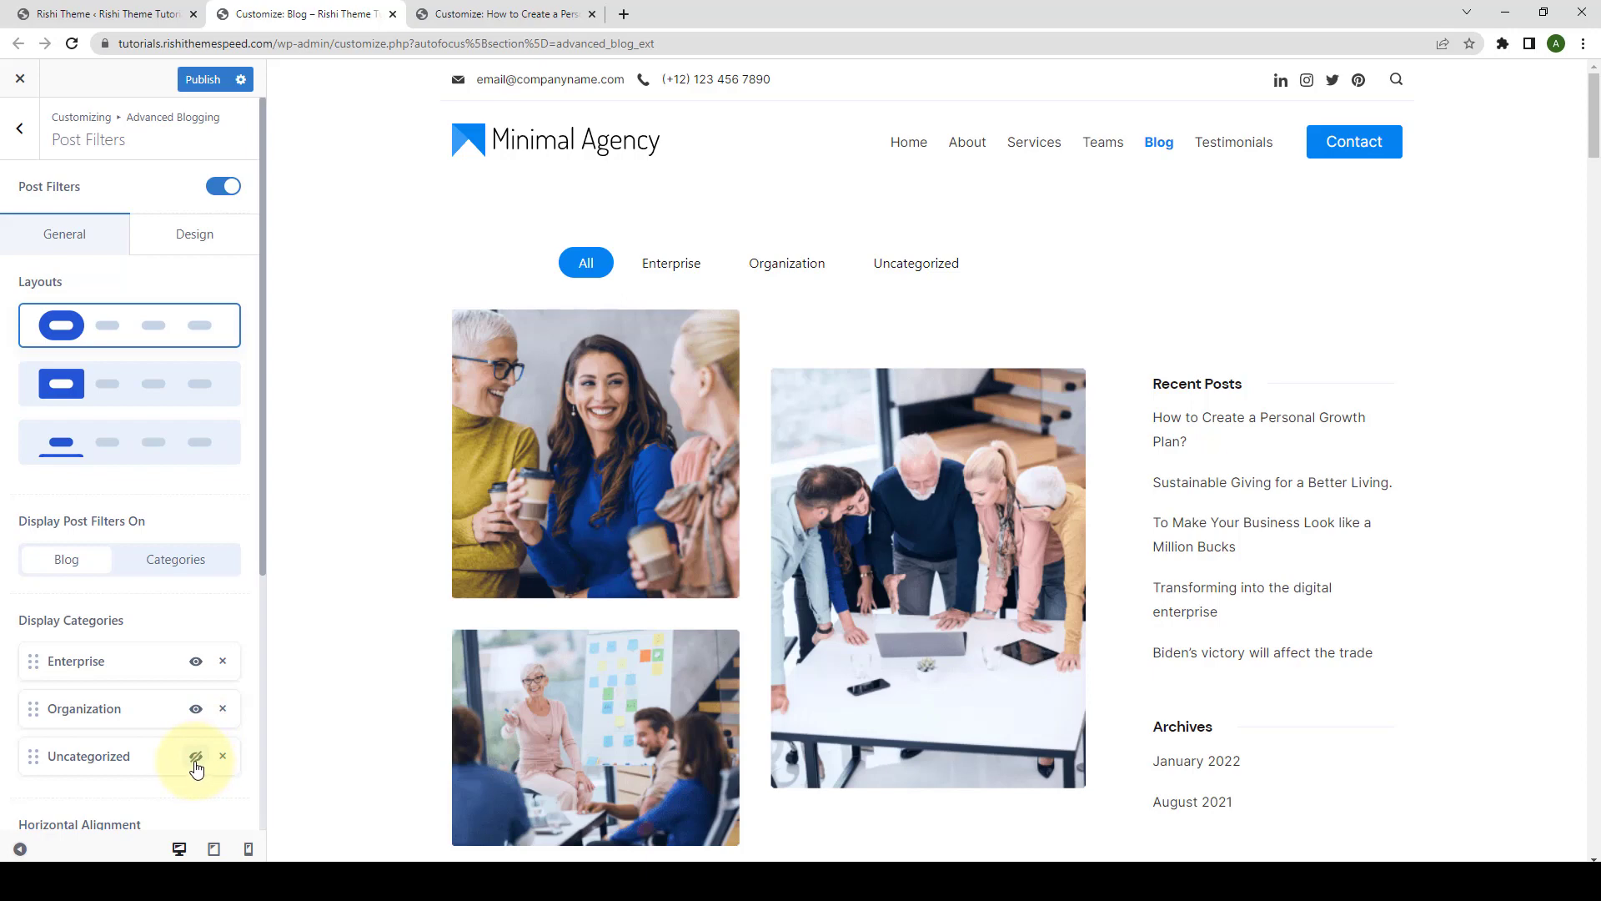
{"action": "left_click", "coordinate": [197, 760]}
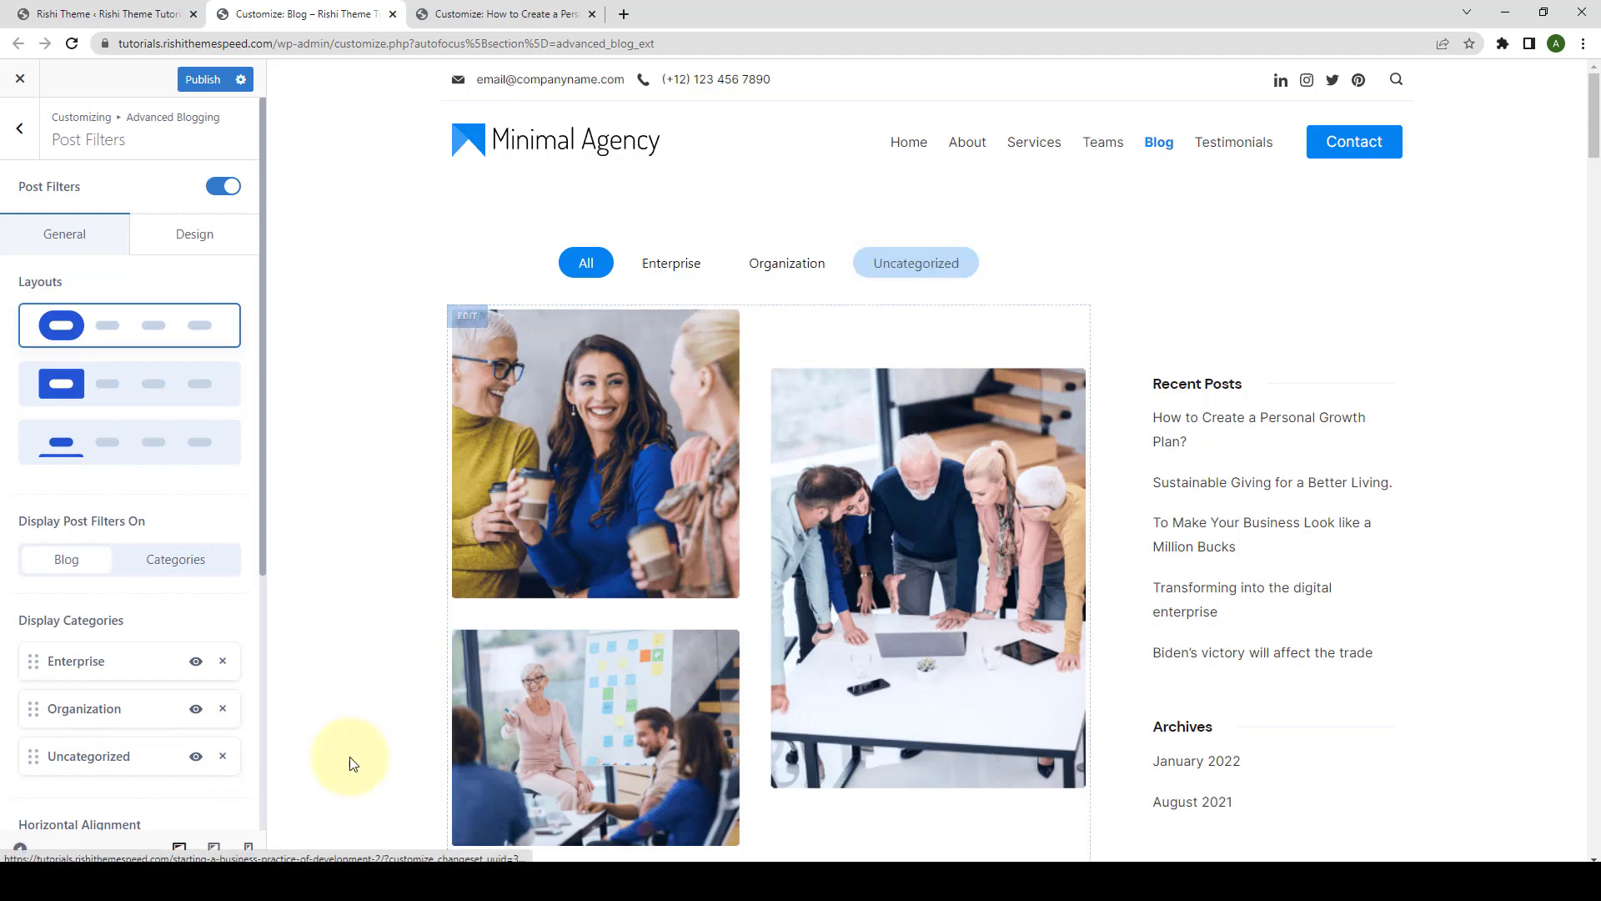
{"action": "left_click", "coordinate": [195, 756]}
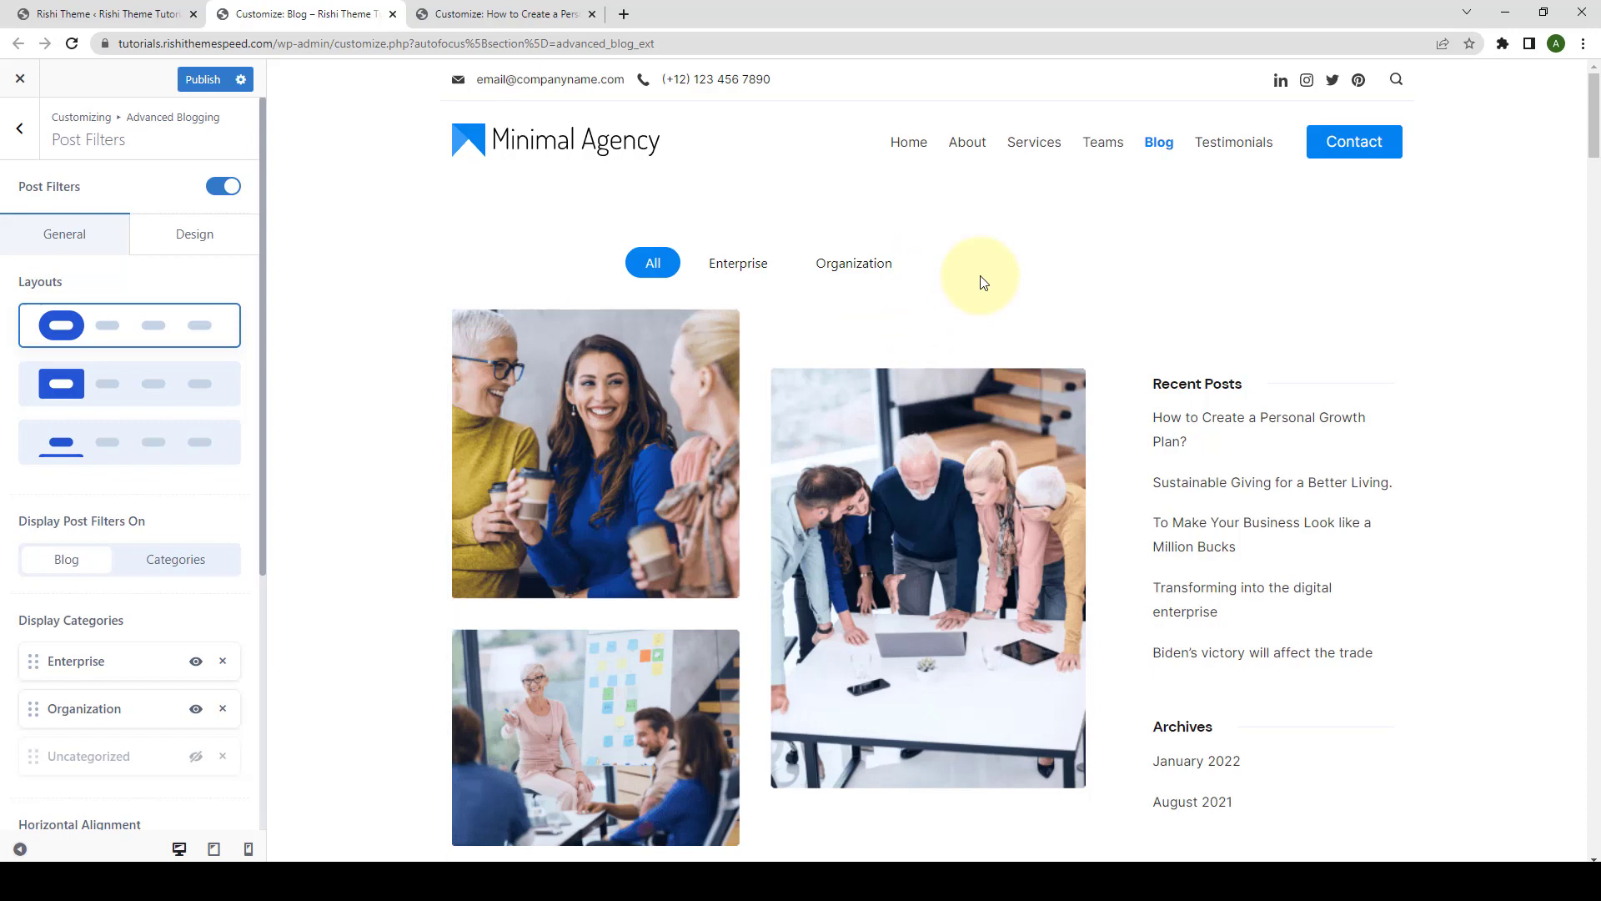
{"action": "left_click", "coordinate": [195, 756]}
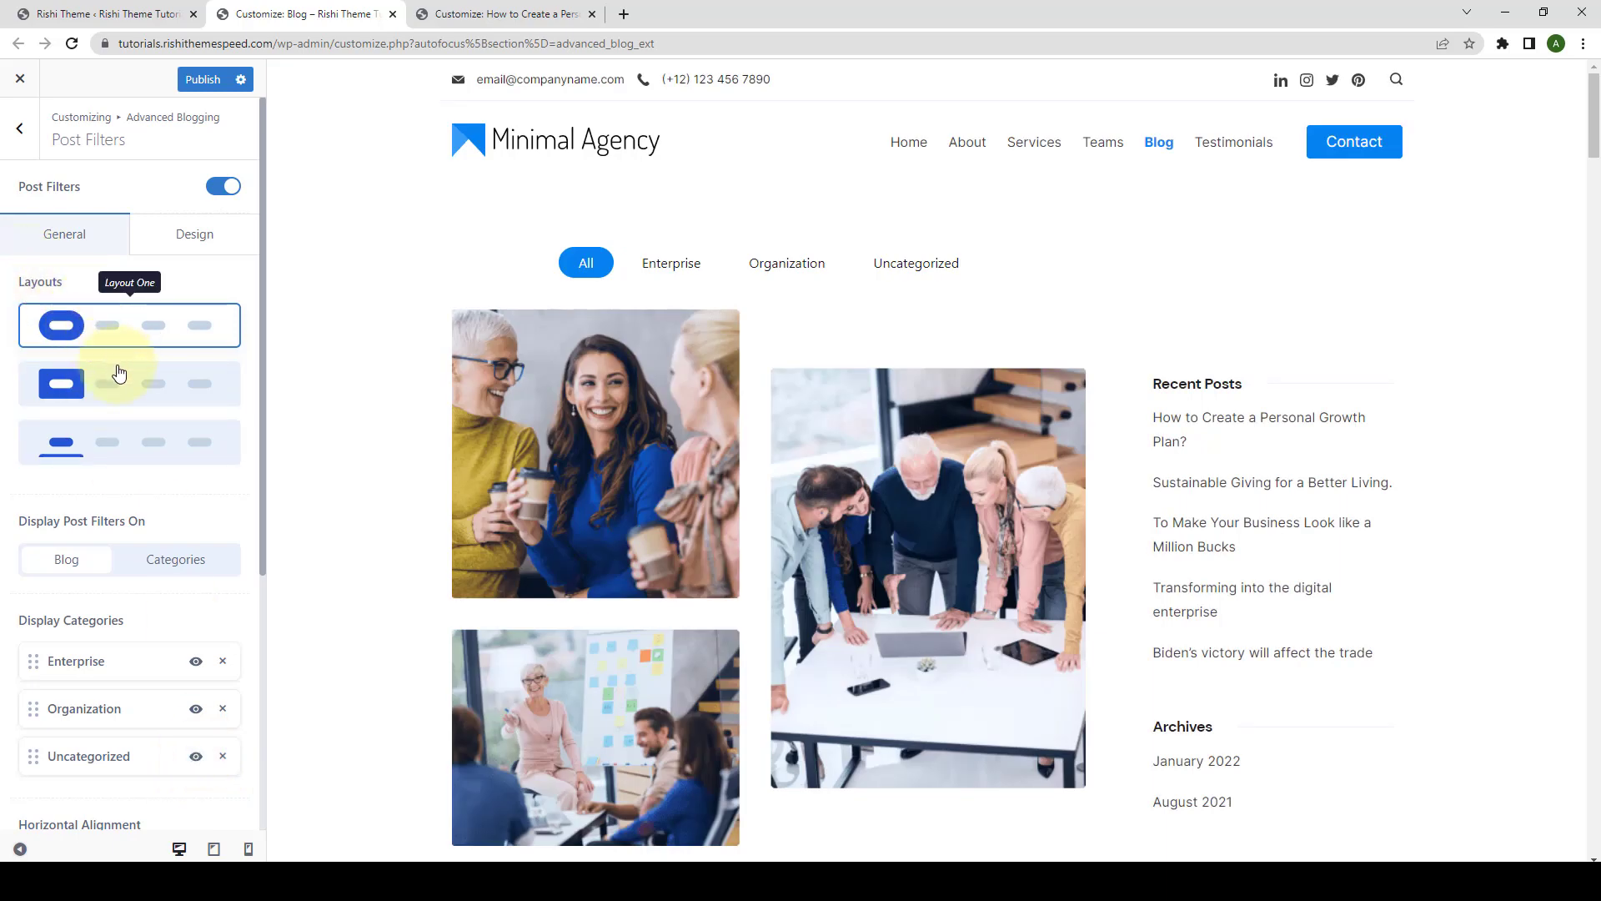
{"action": "left_click", "coordinate": [143, 381]}
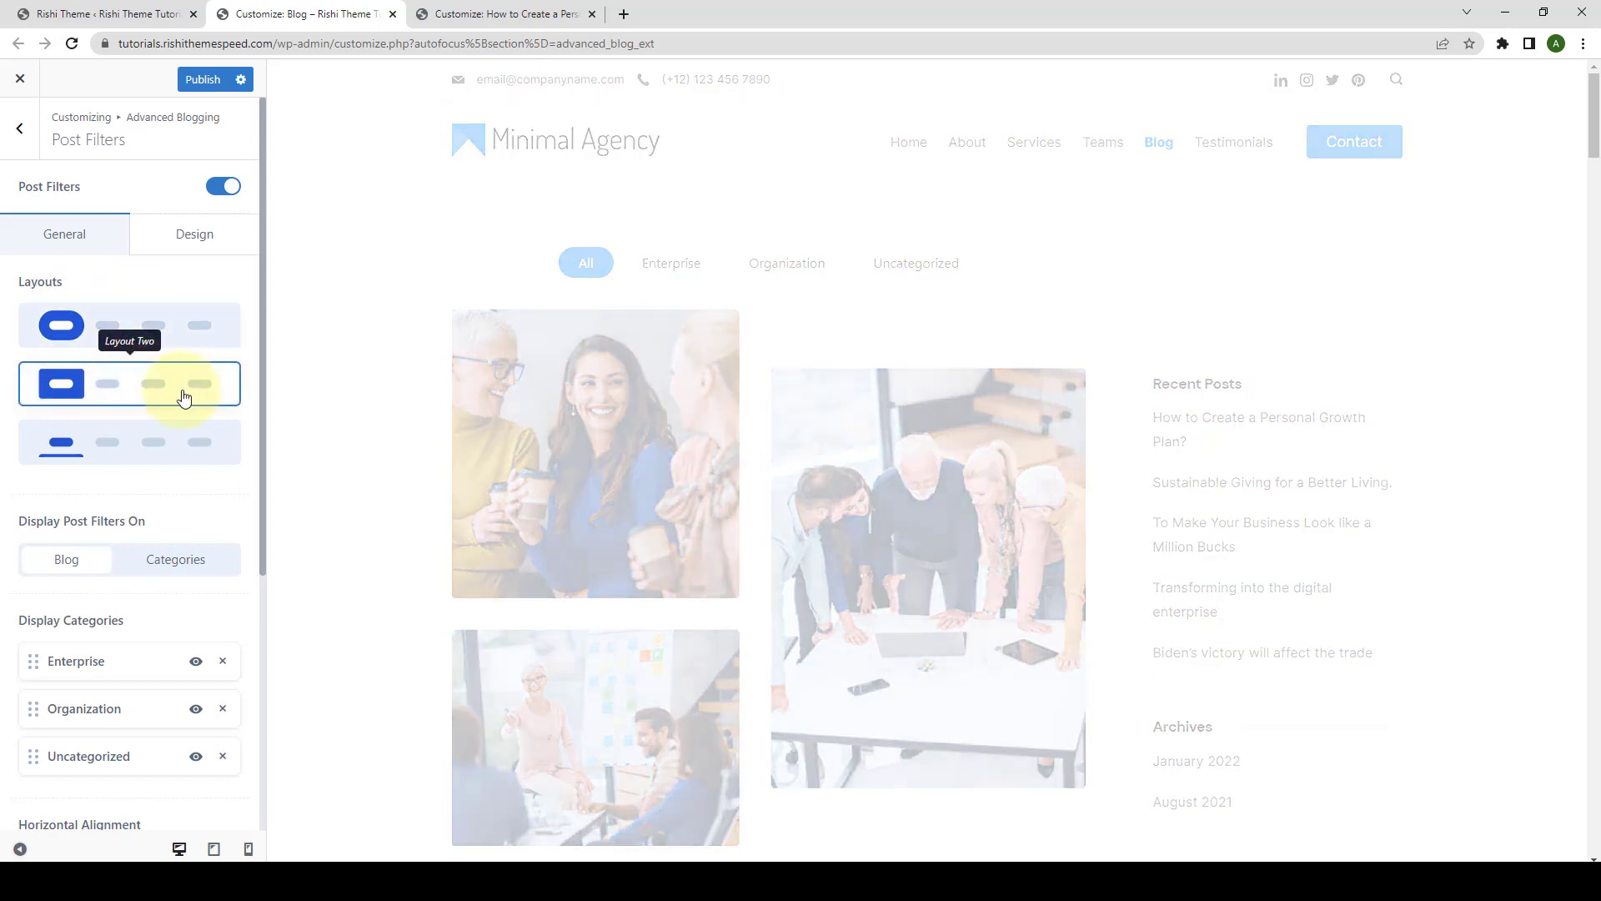
{"action": "left_click", "coordinate": [156, 460]}
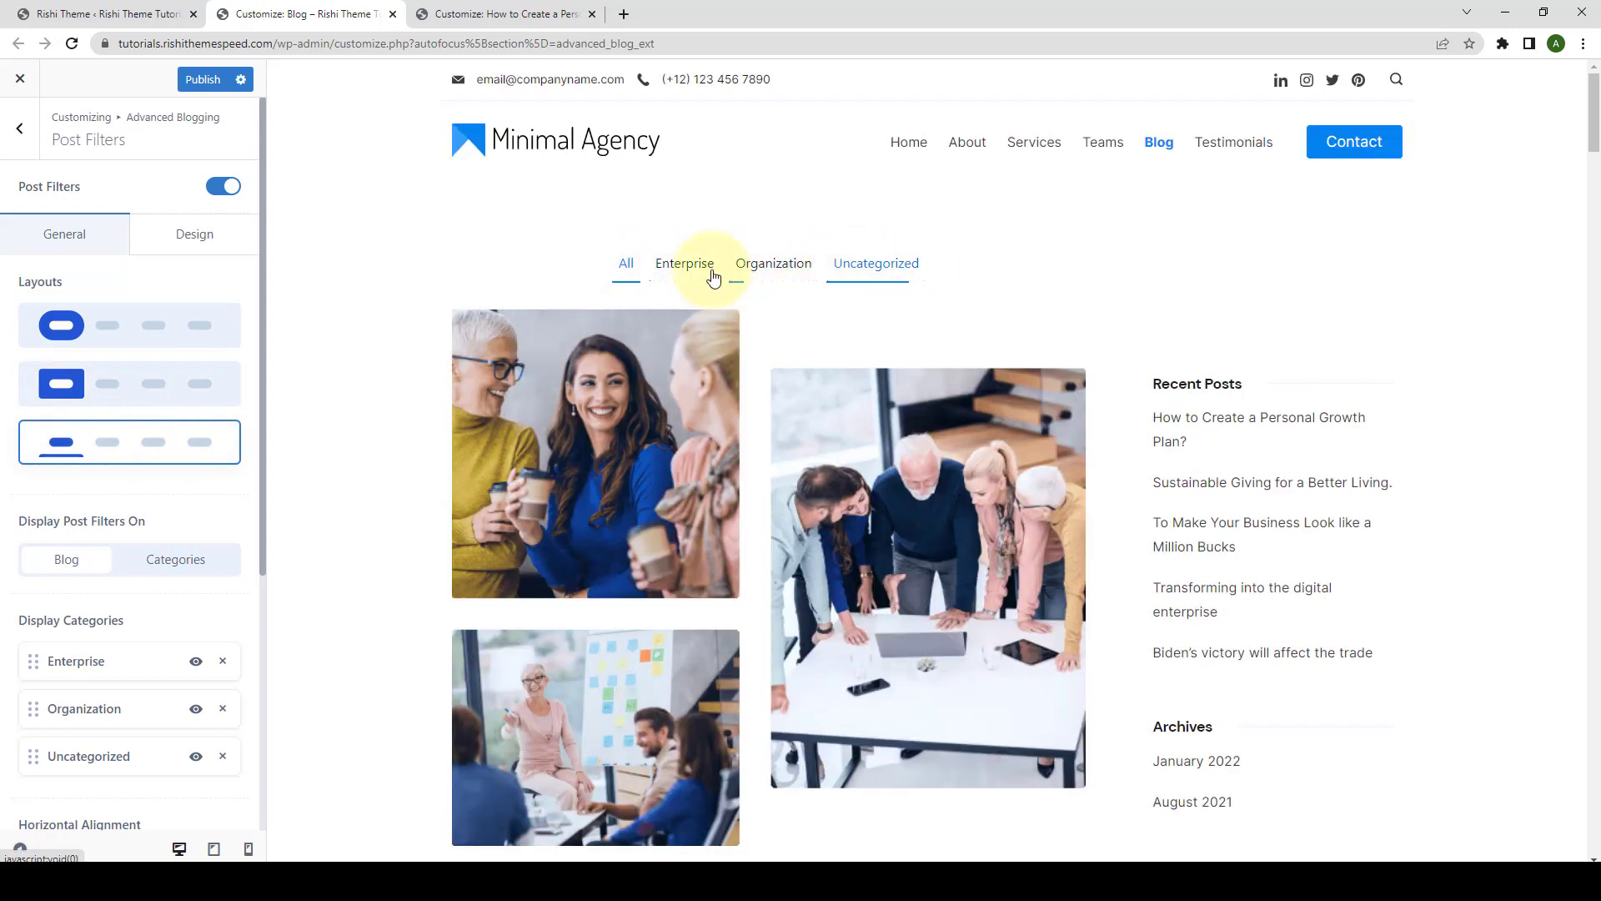
{"action": "left_click", "coordinate": [196, 341]}
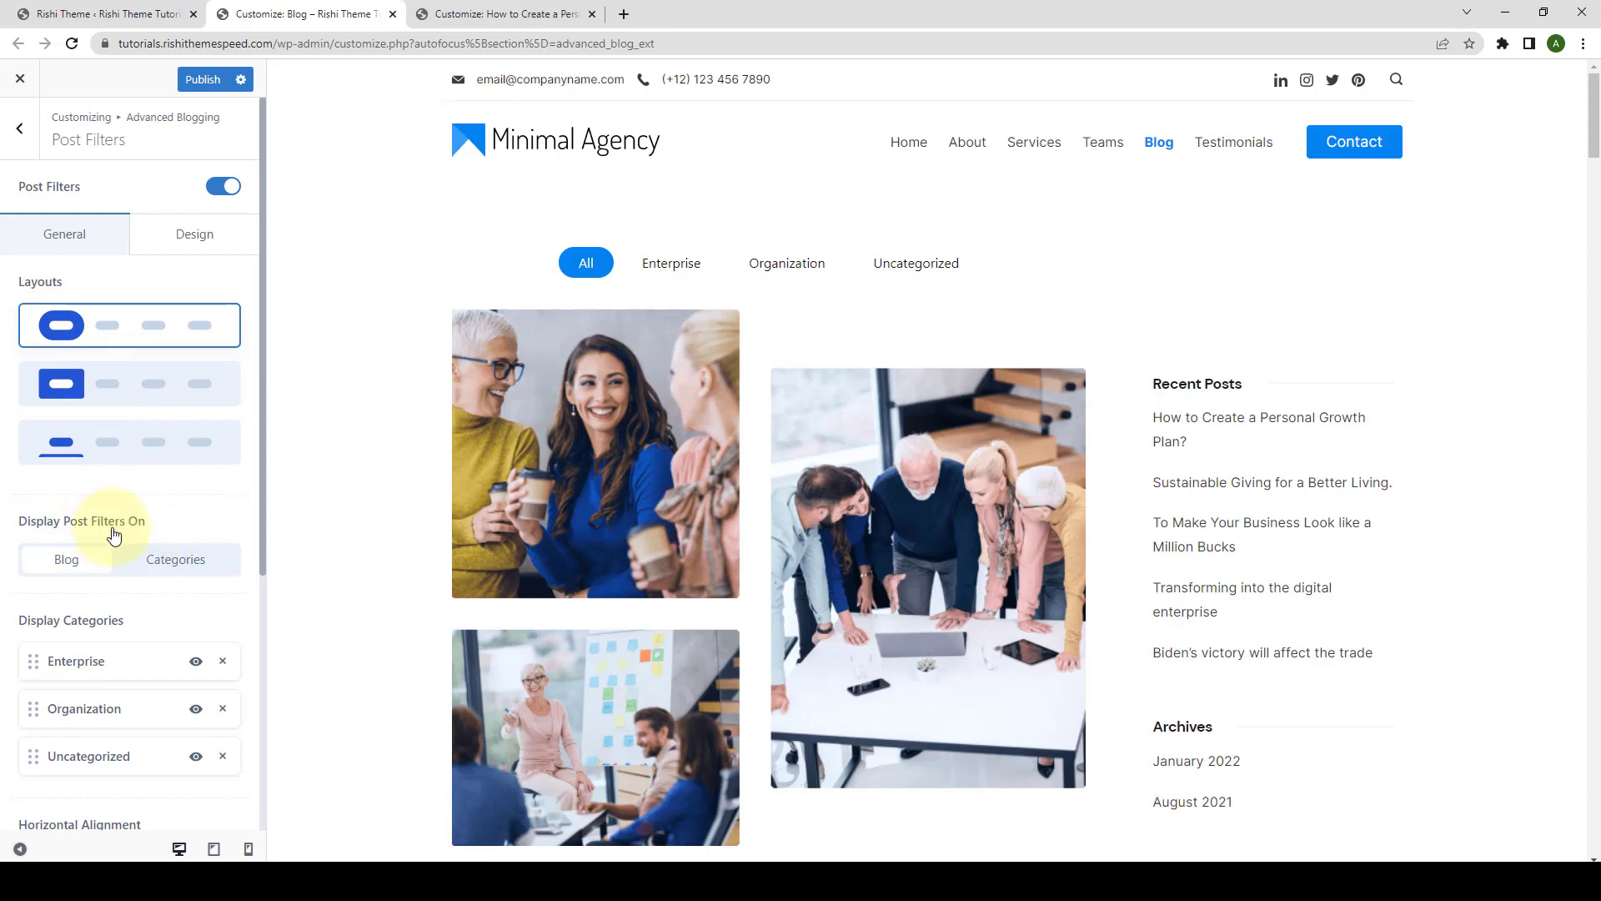
Show post filters on Categories pages and keep the buttons centre-aligned after trying left and right.
{"action": "left_click", "coordinate": [161, 576]}
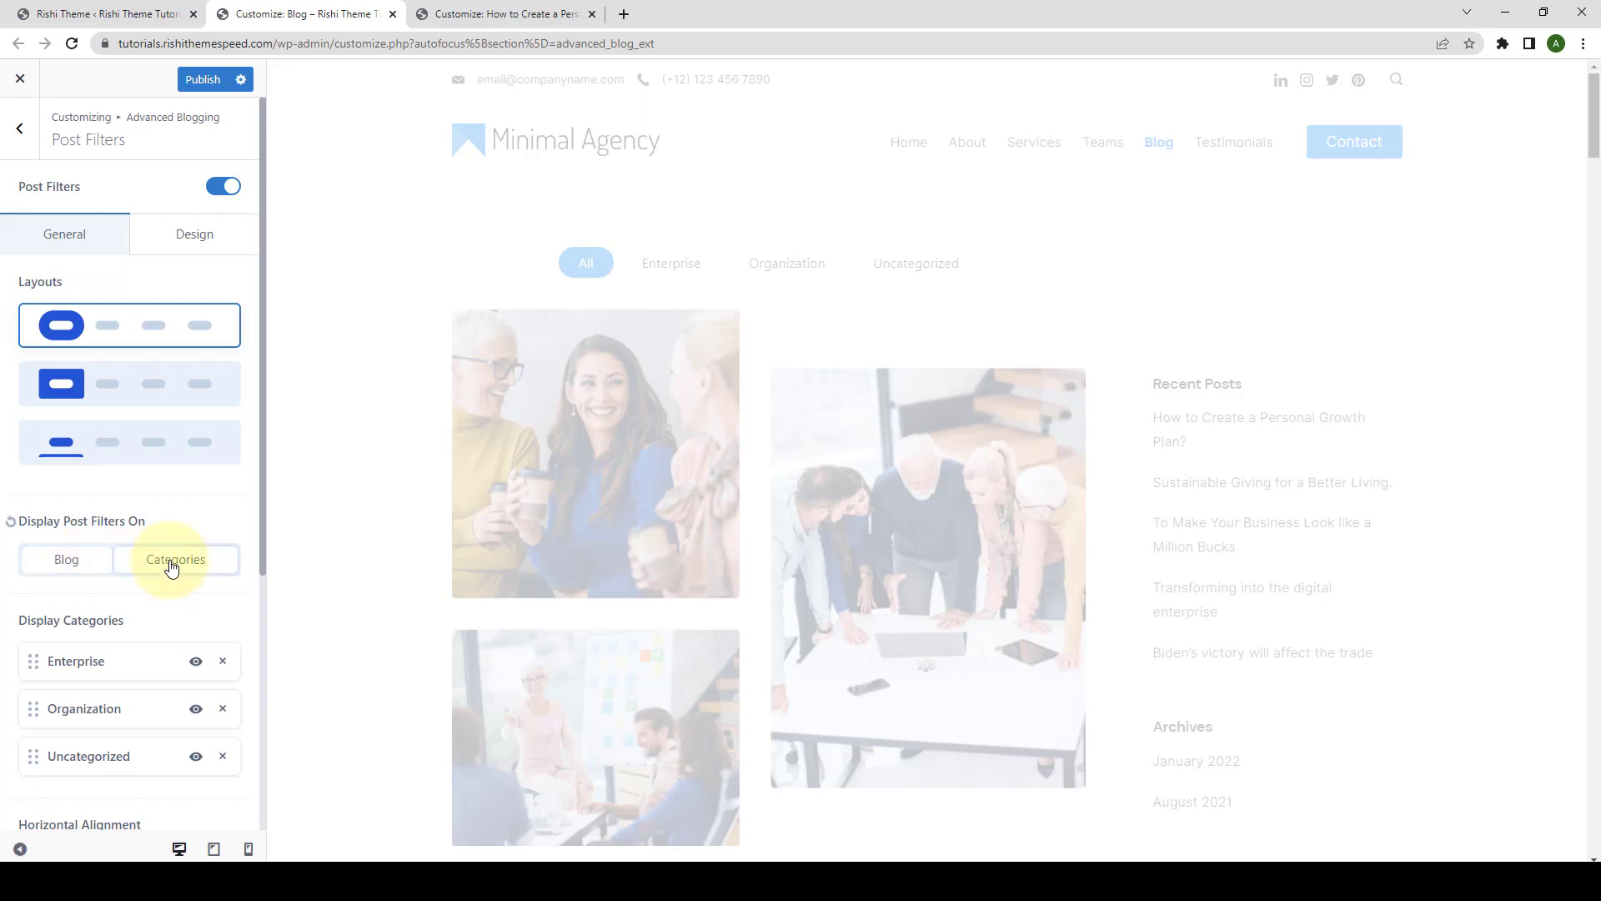
{"action": "scroll", "coordinate": [222, 542], "scroll_direction": "down", "scroll_amount": 5}
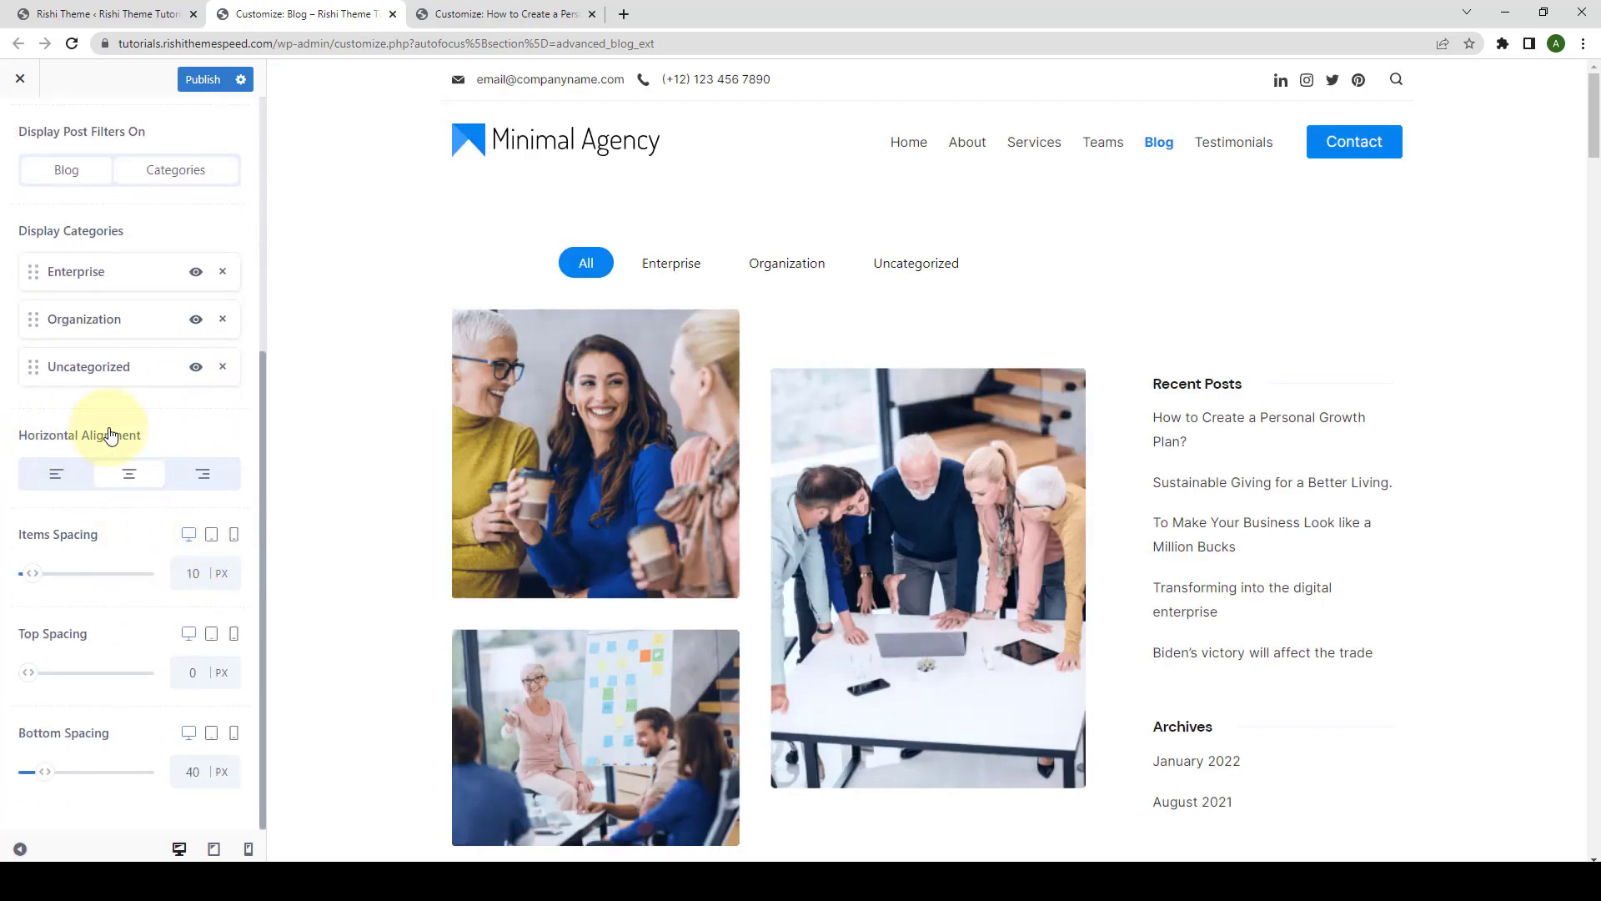
{"action": "left_click", "coordinate": [58, 475]}
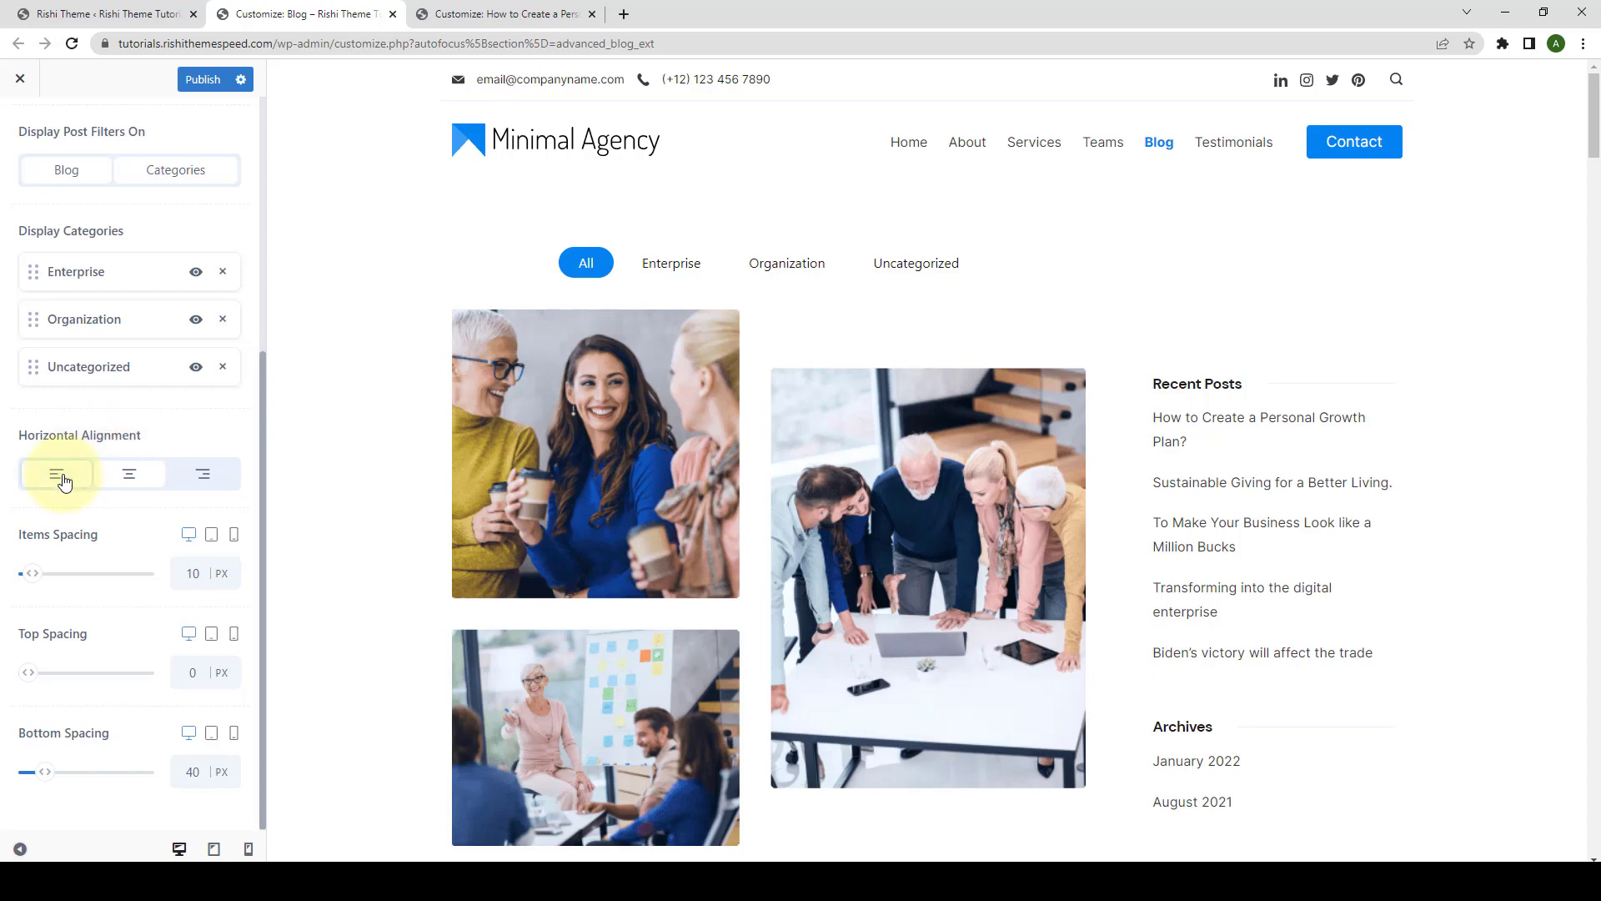
{"action": "left_click", "coordinate": [142, 484]}
{"action": "left_click", "coordinate": [184, 483]}
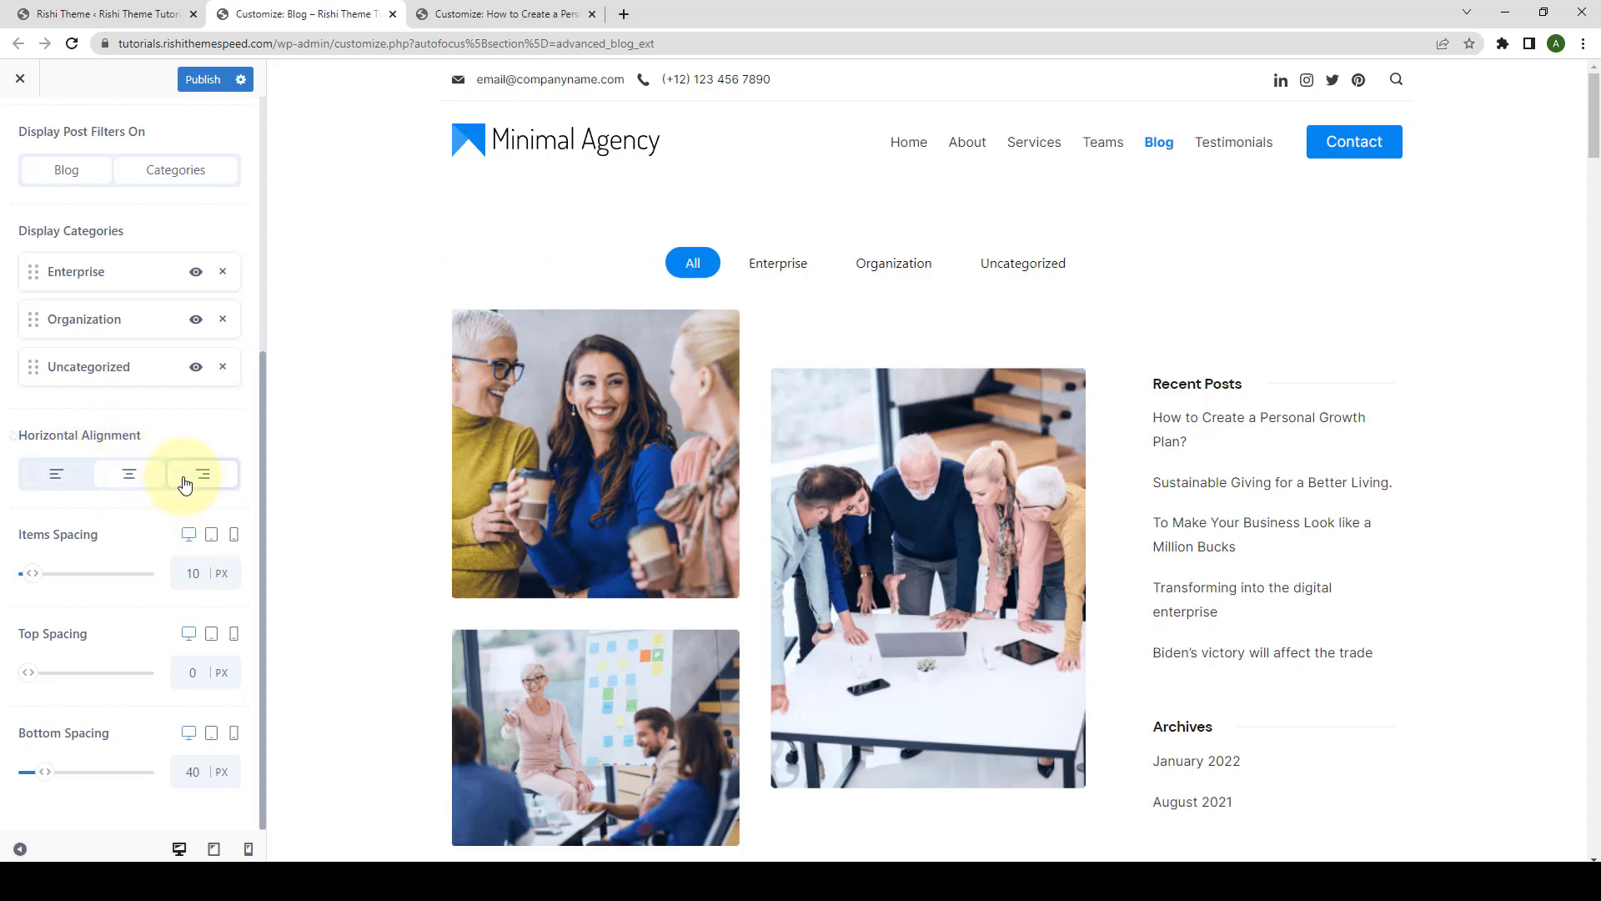
{"action": "left_click", "coordinate": [141, 478]}
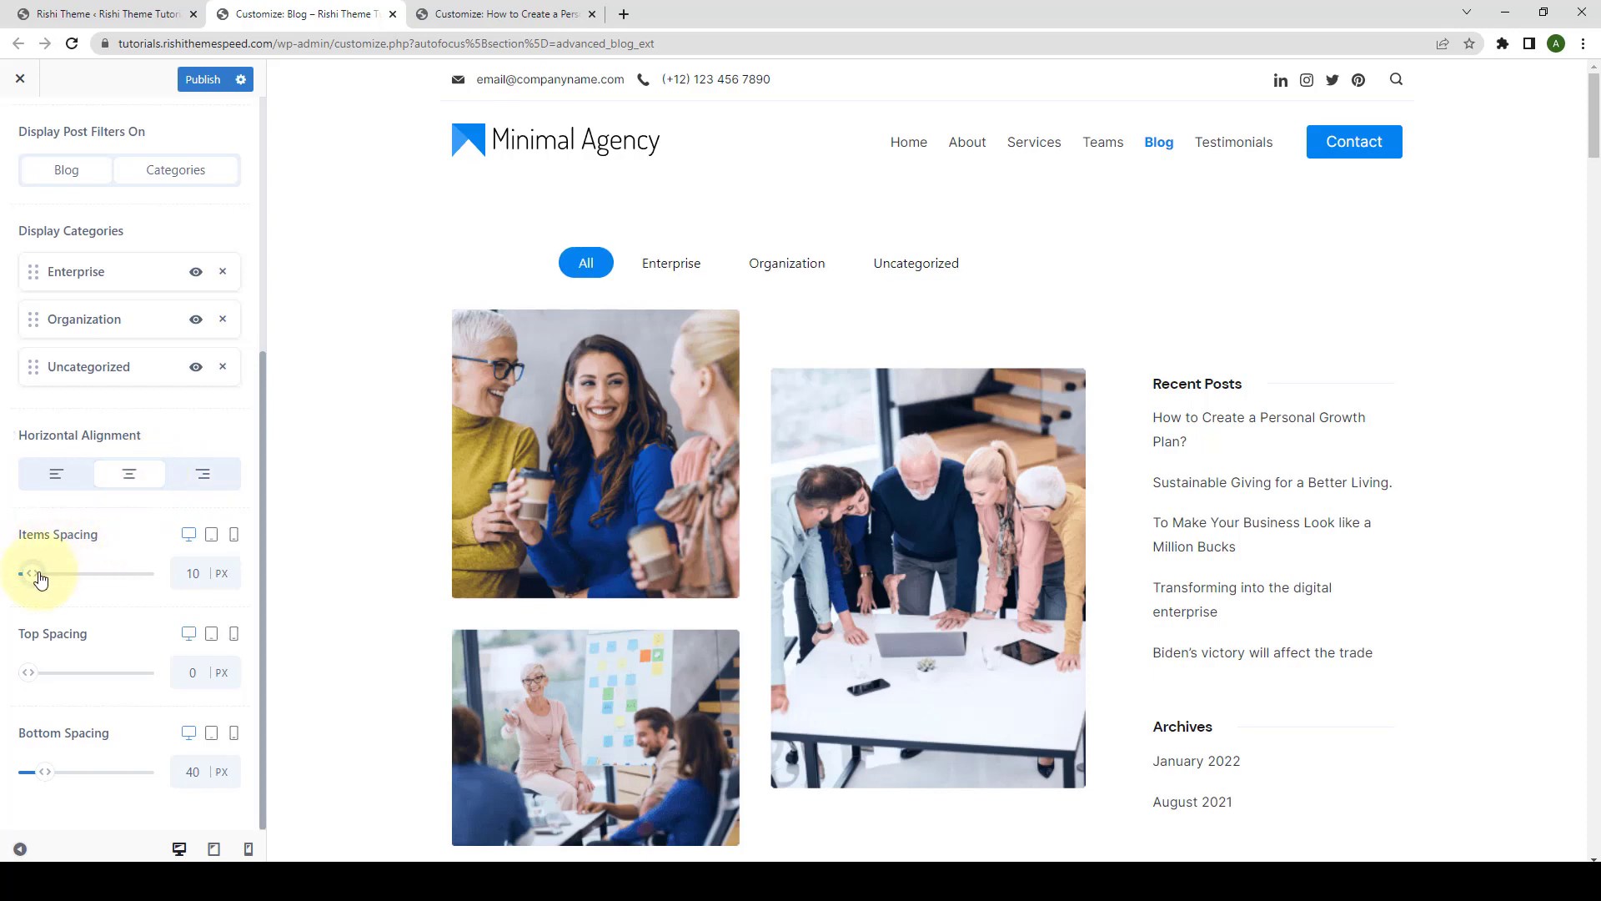
Set filter Items Spacing to 18 px, Top Spacing to 16 px and Bottom Spacing to 92 px.
{"action": "left_click_drag", "start_coordinate": [40, 575], "coordinate": [30, 574]}
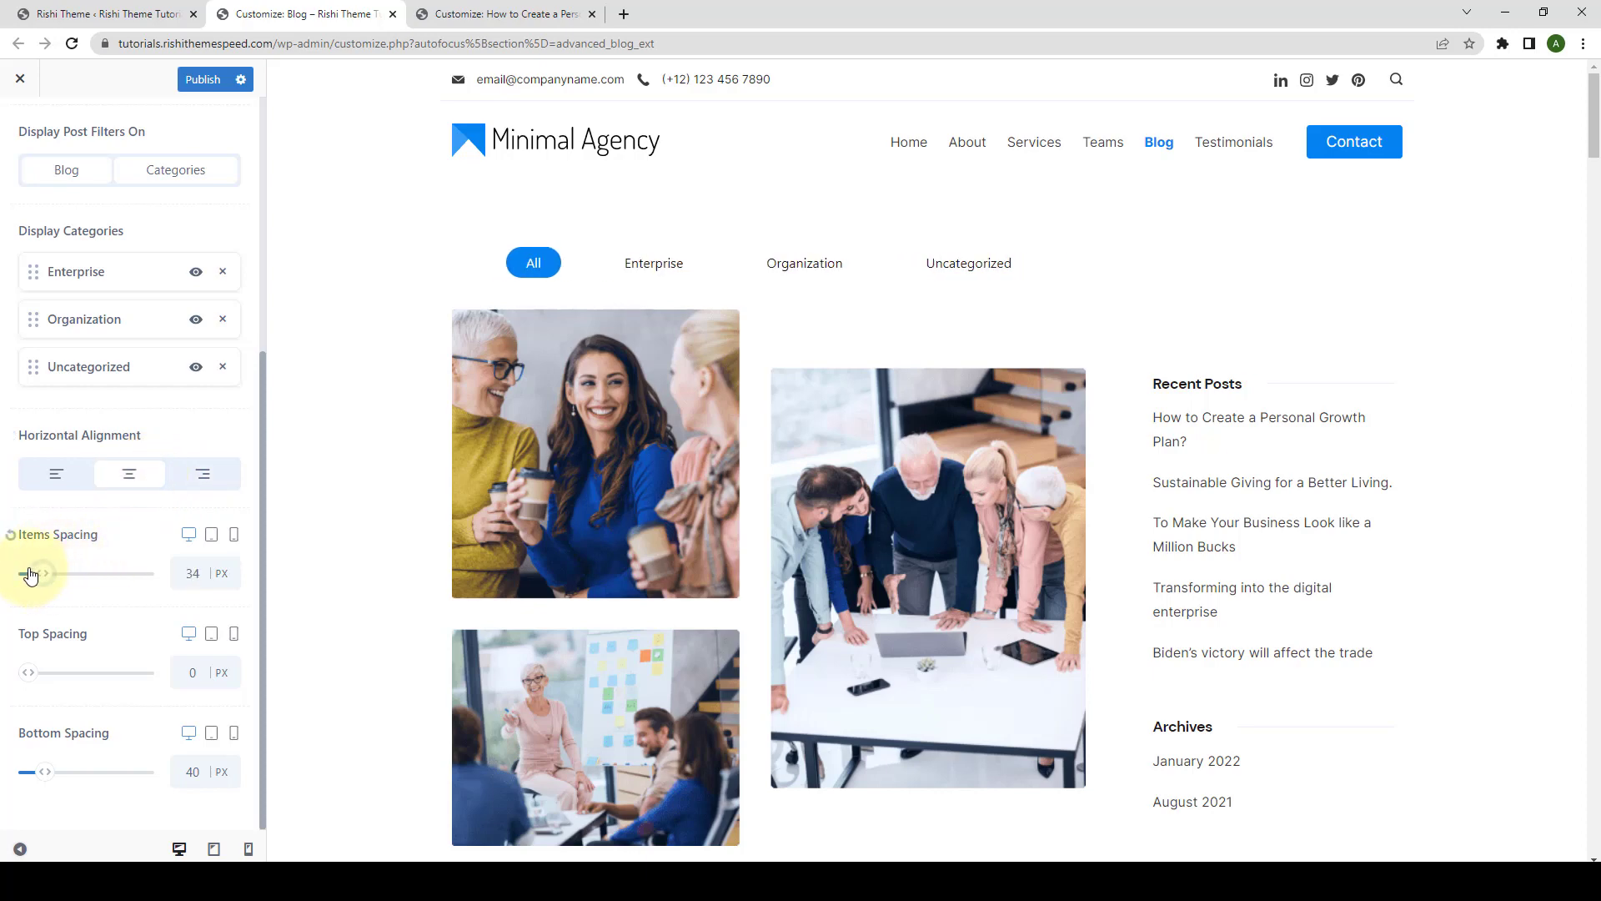
{"action": "left_click_drag", "start_coordinate": [27, 673], "coordinate": [25, 675]}
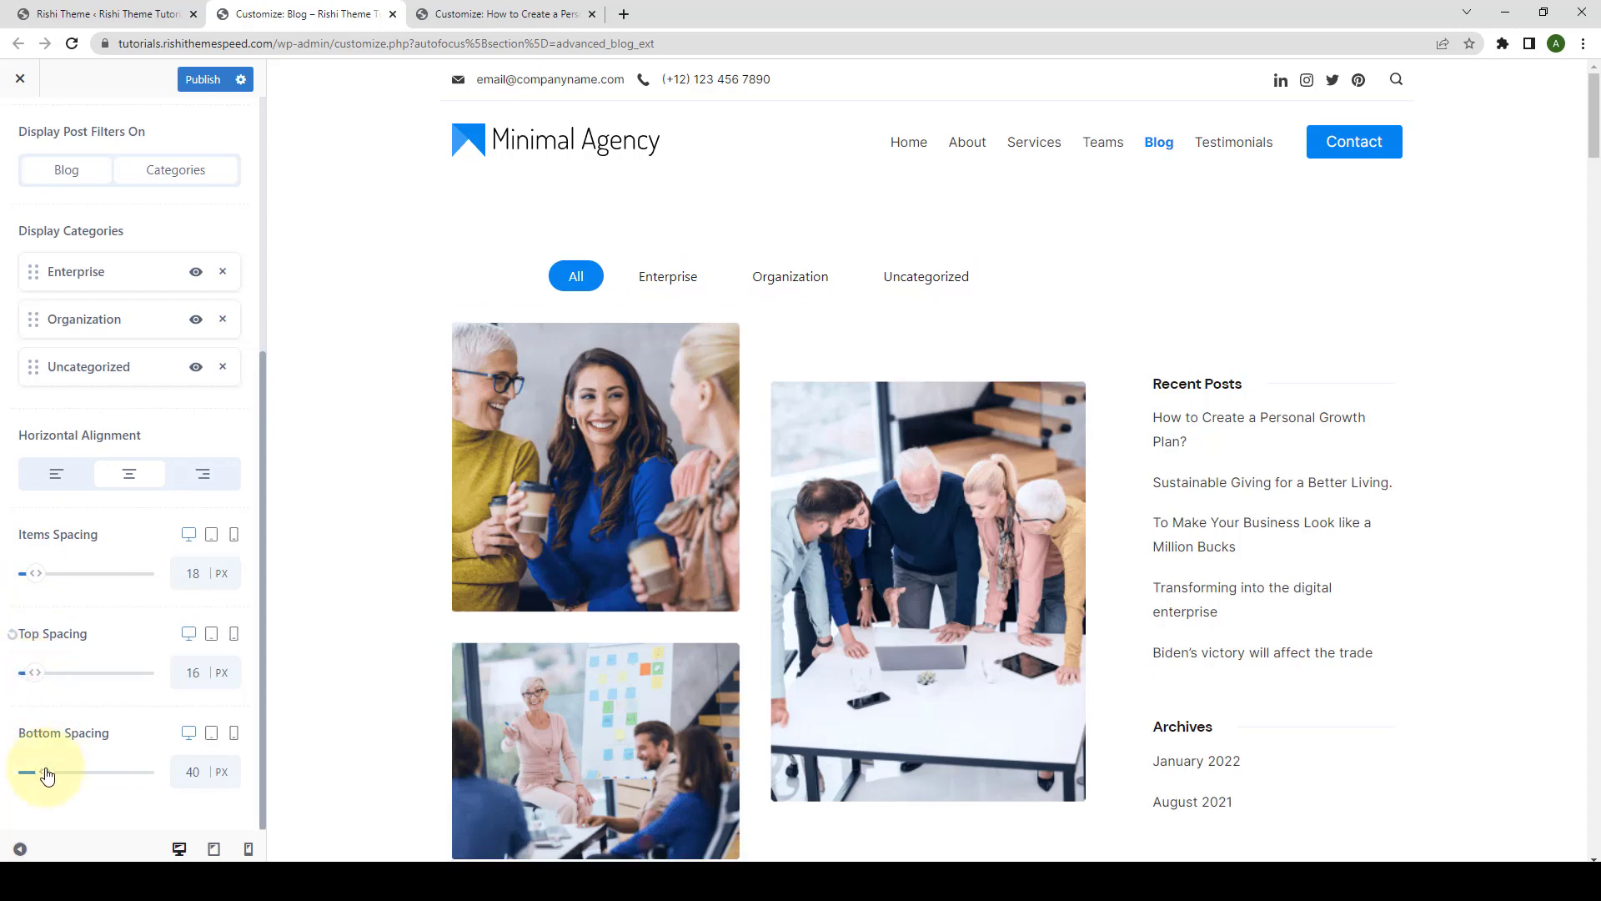
{"action": "left_click_drag", "start_coordinate": [47, 772], "coordinate": [58, 779]}
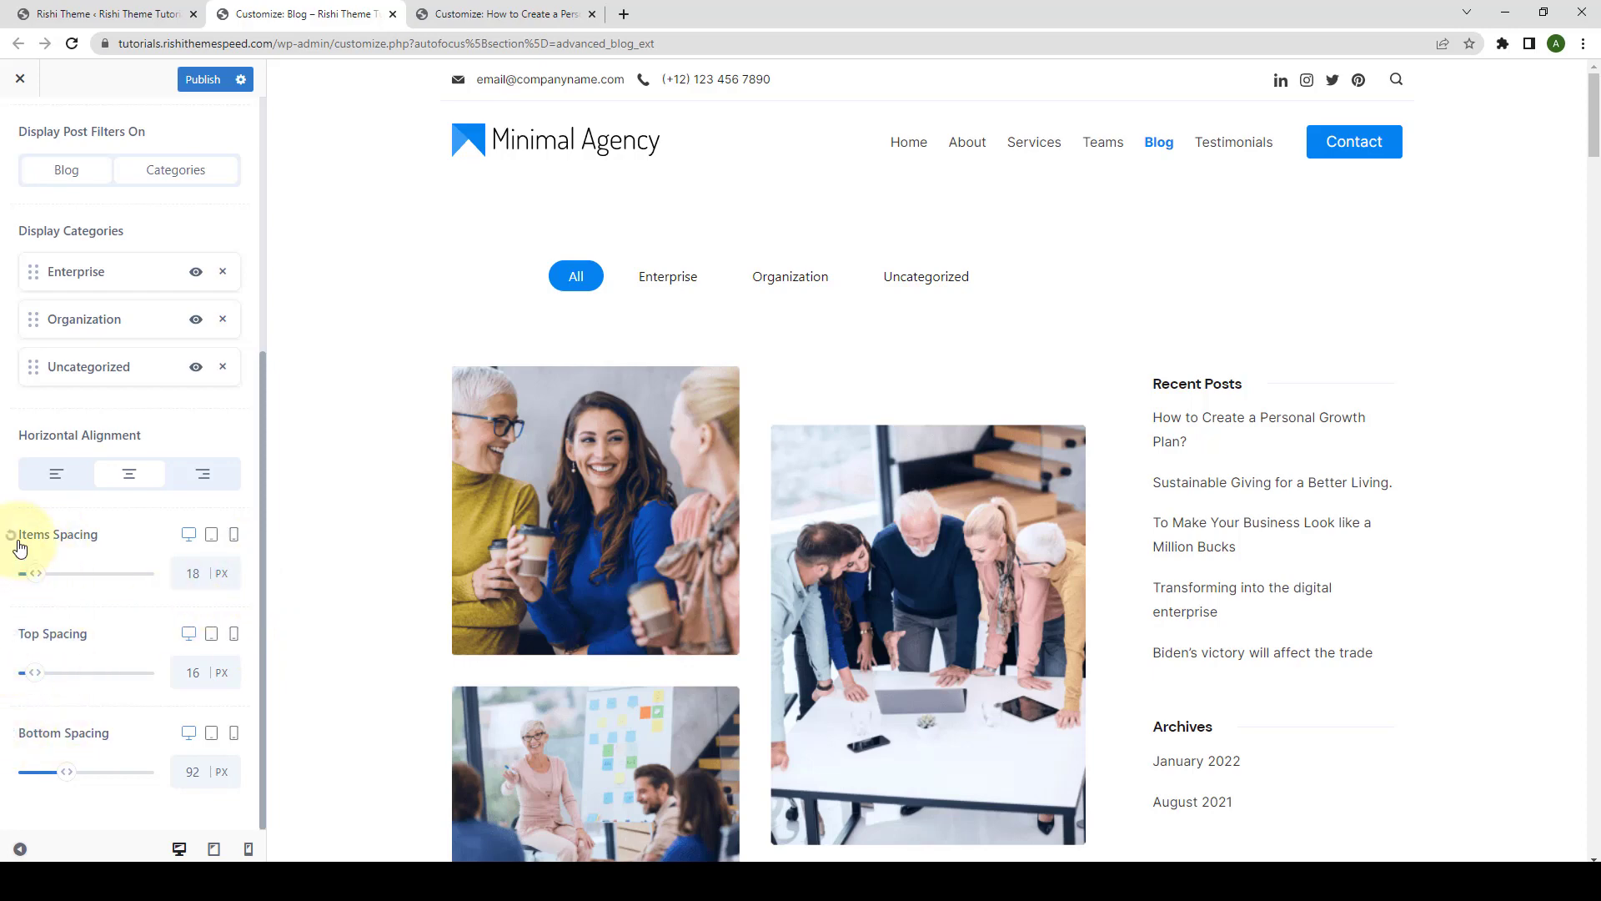
{"action": "scroll", "coordinate": [186, 616], "scroll_direction": "up", "scroll_amount": 5}
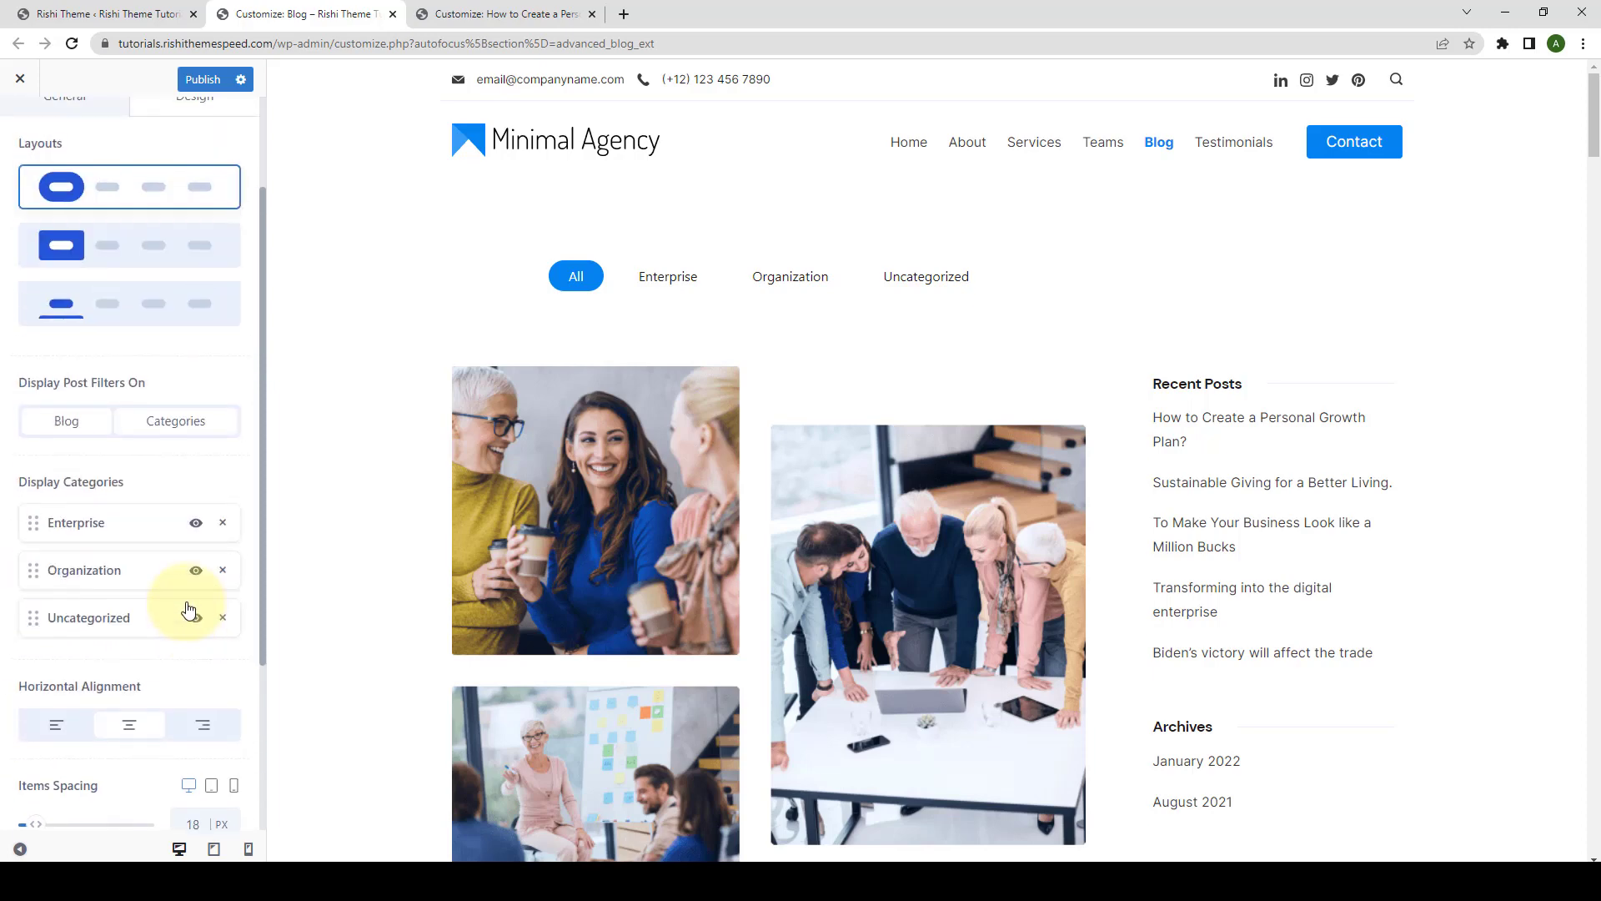
In the Design settings, set the filter tab text colour to the blue preset.
{"action": "left_click", "coordinate": [216, 243]}
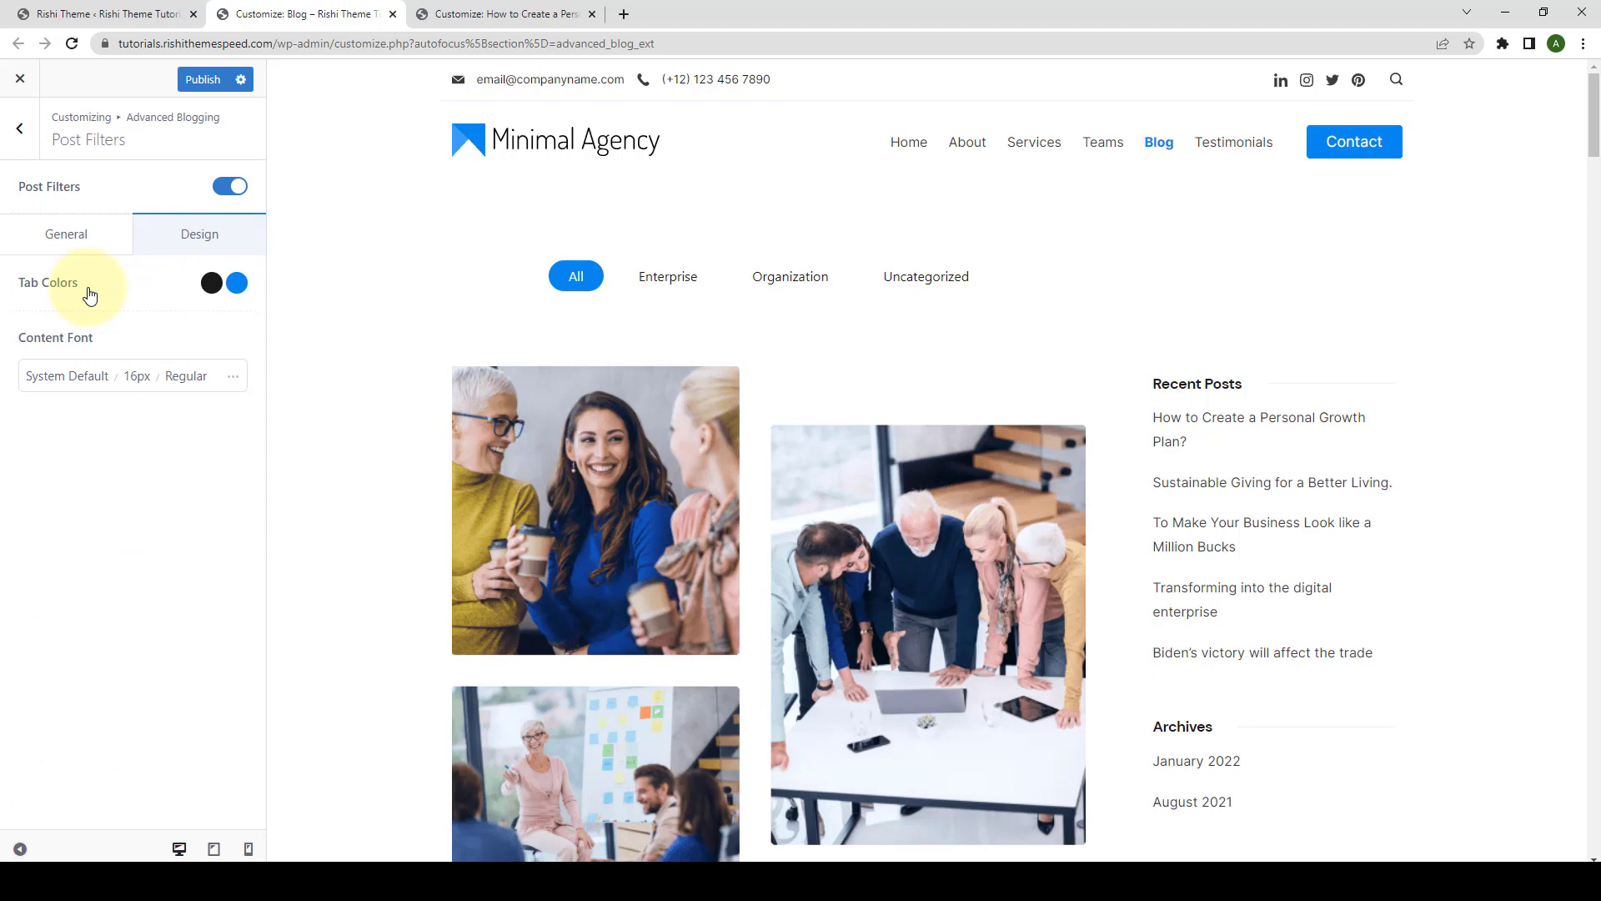
{"action": "left_click", "coordinate": [213, 284]}
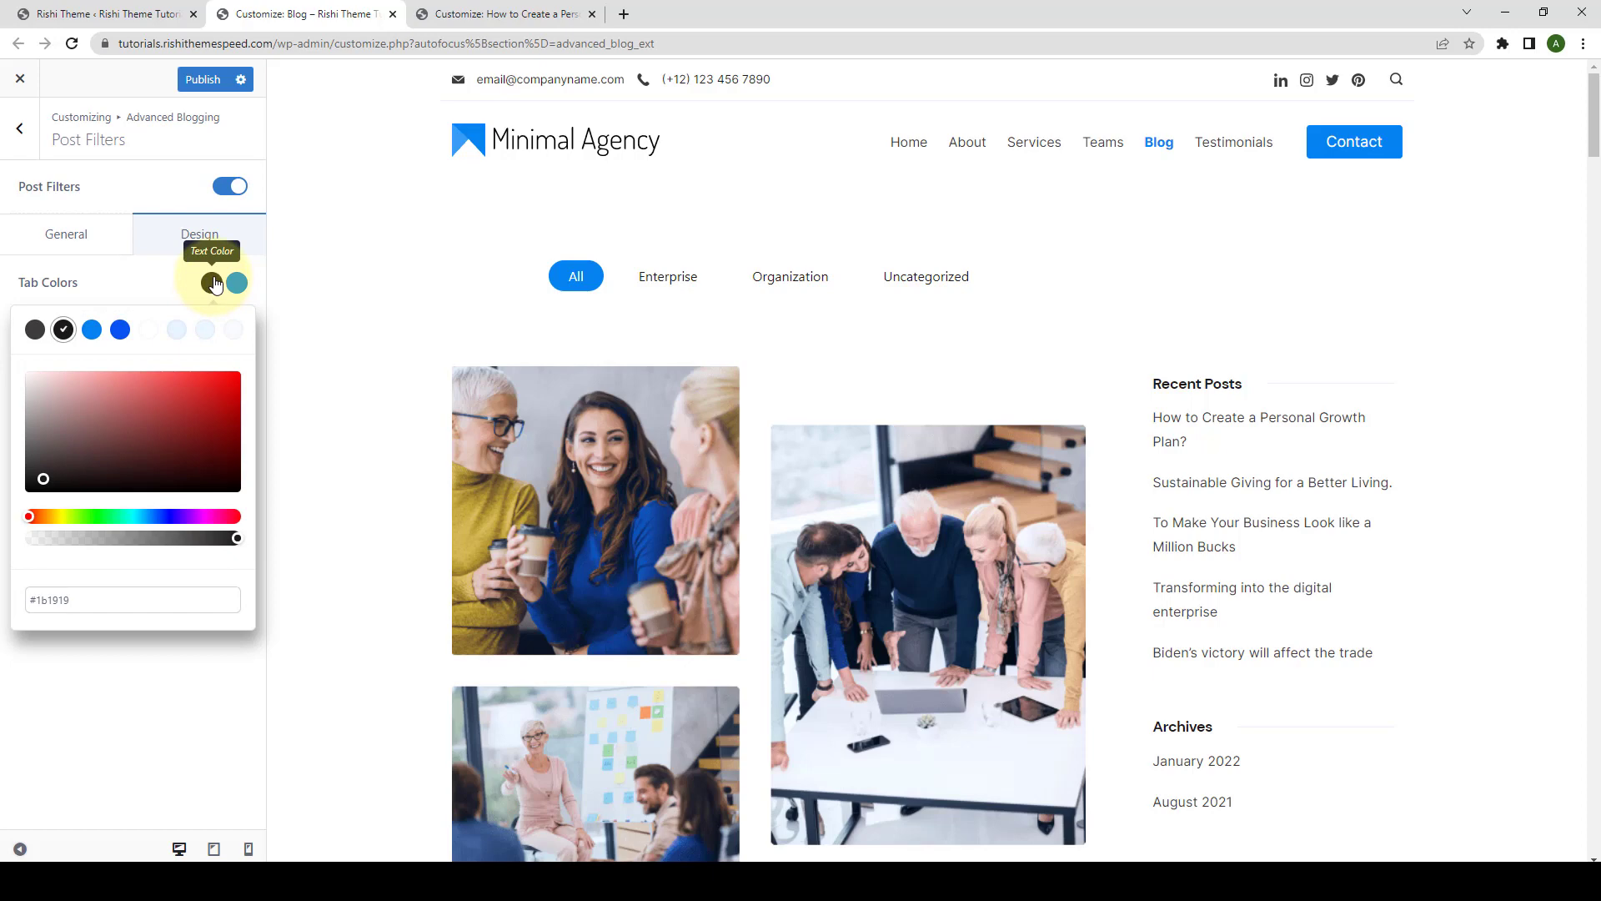
{"action": "left_click", "coordinate": [120, 330]}
{"action": "left_click", "coordinate": [91, 329]}
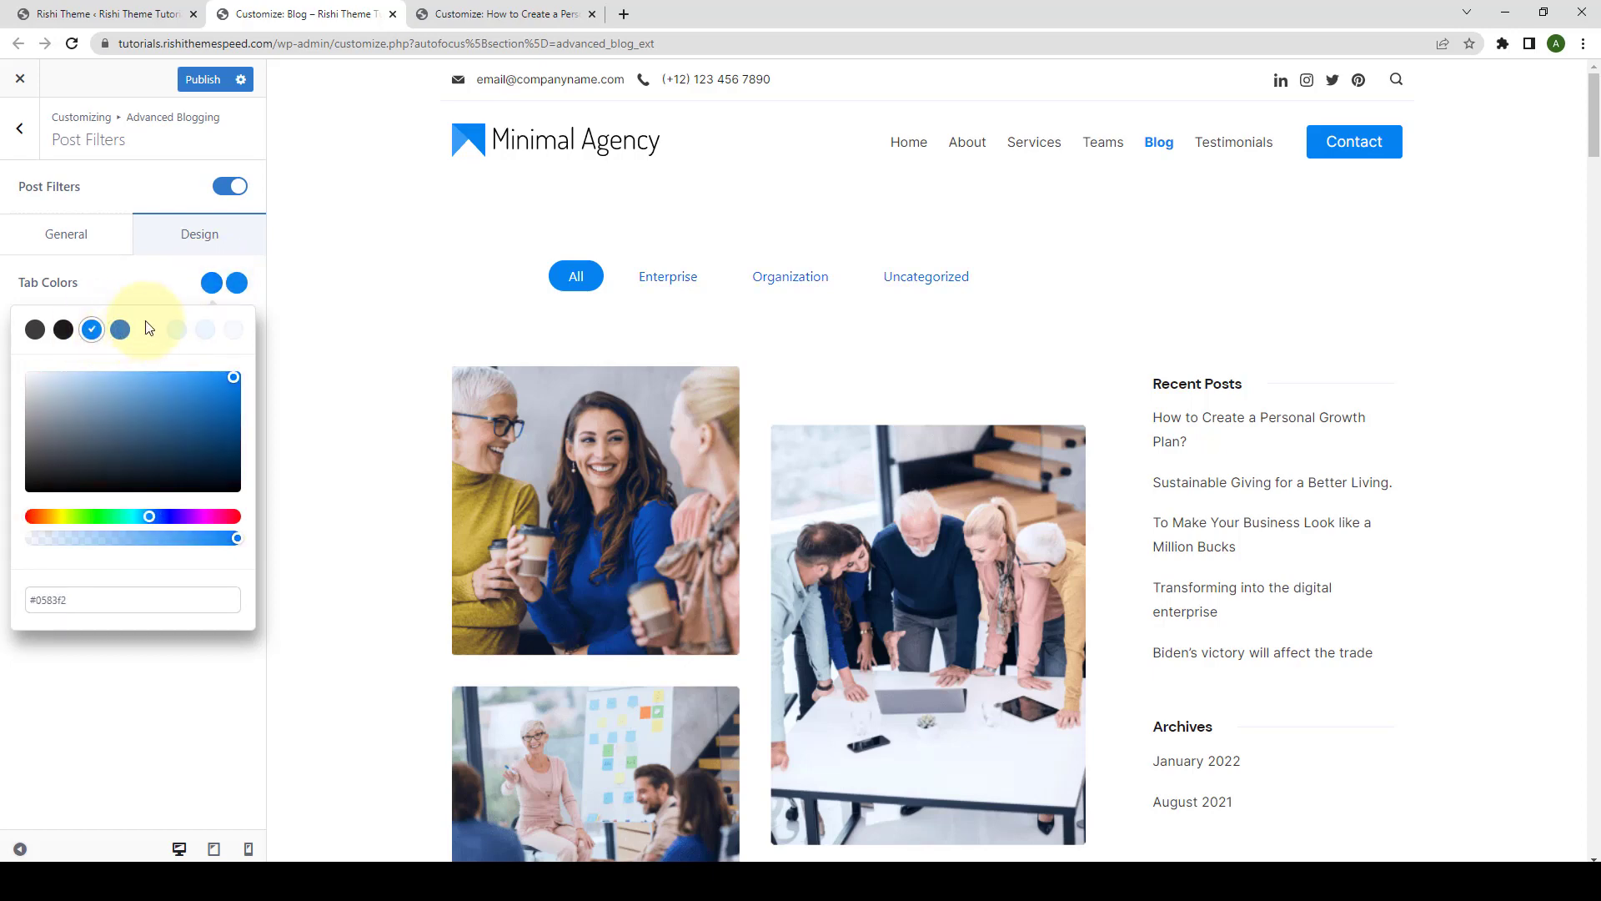
Set the filter tab background colour to steel blue #2e8ad6.
{"action": "left_click", "coordinate": [237, 283]}
{"action": "left_click", "coordinate": [203, 331]}
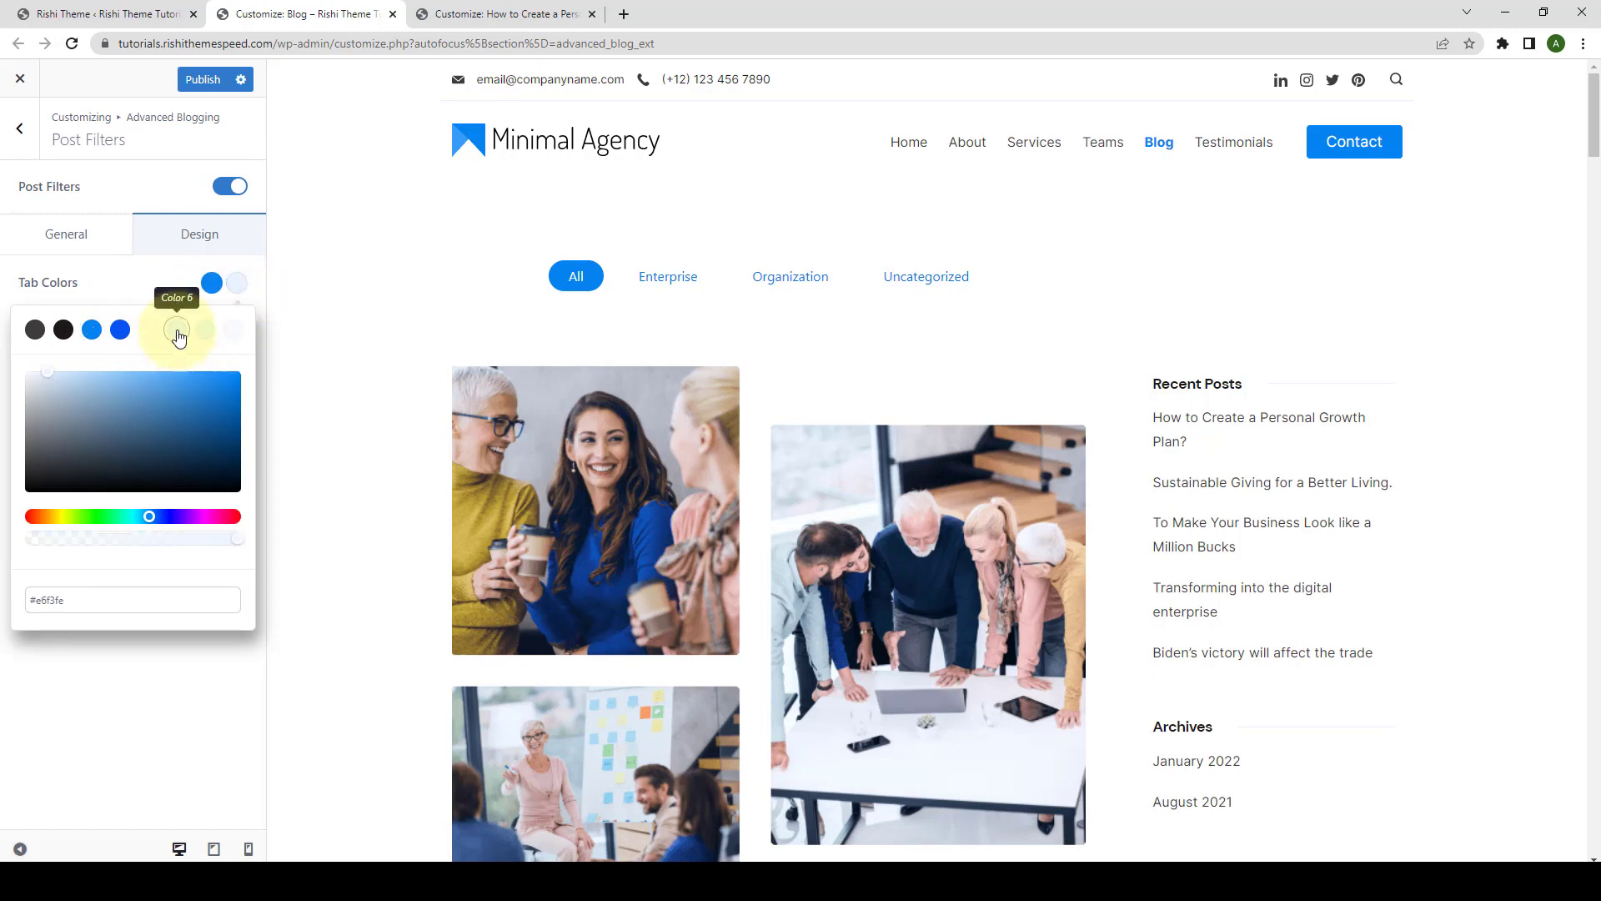
{"action": "mouse_move", "coordinate": [175, 436]}
{"action": "left_mouse_down"}
{"action": "mouse_move", "coordinate": [157, 423]}
{"action": "mouse_move", "coordinate": [193, 400]}
{"action": "mouse_move", "coordinate": [214, 416]}
{"action": "left_mouse_up"}
{"action": "left_click", "coordinate": [152, 278]}
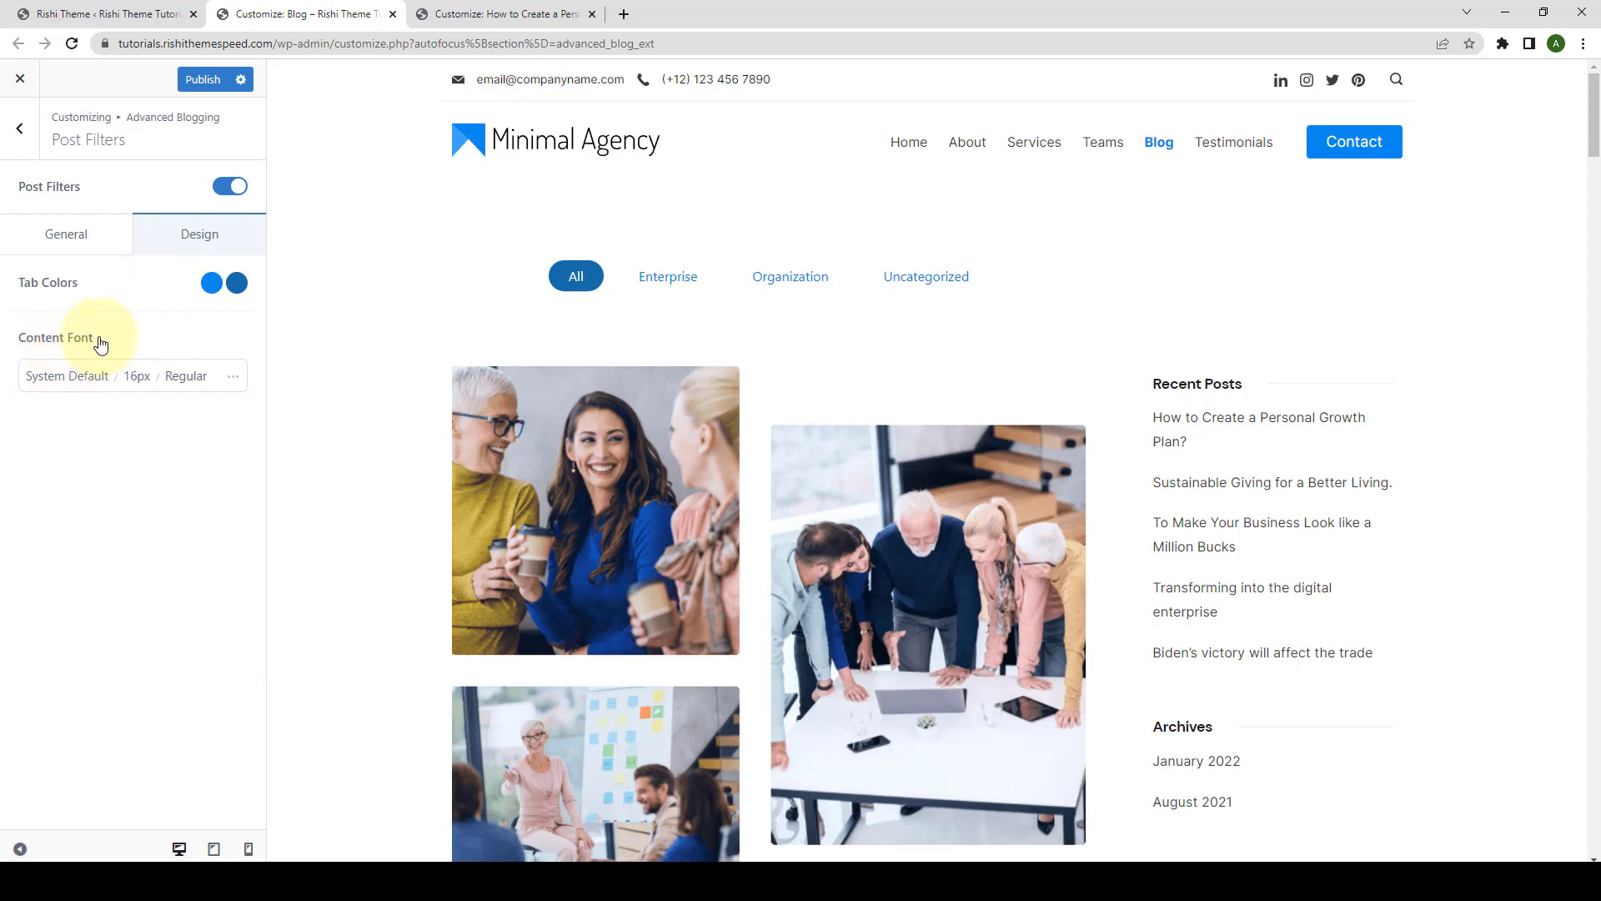
Set the post filter content font size to 18 px, keeping System Default Regular.
{"action": "left_click", "coordinate": [70, 392]}
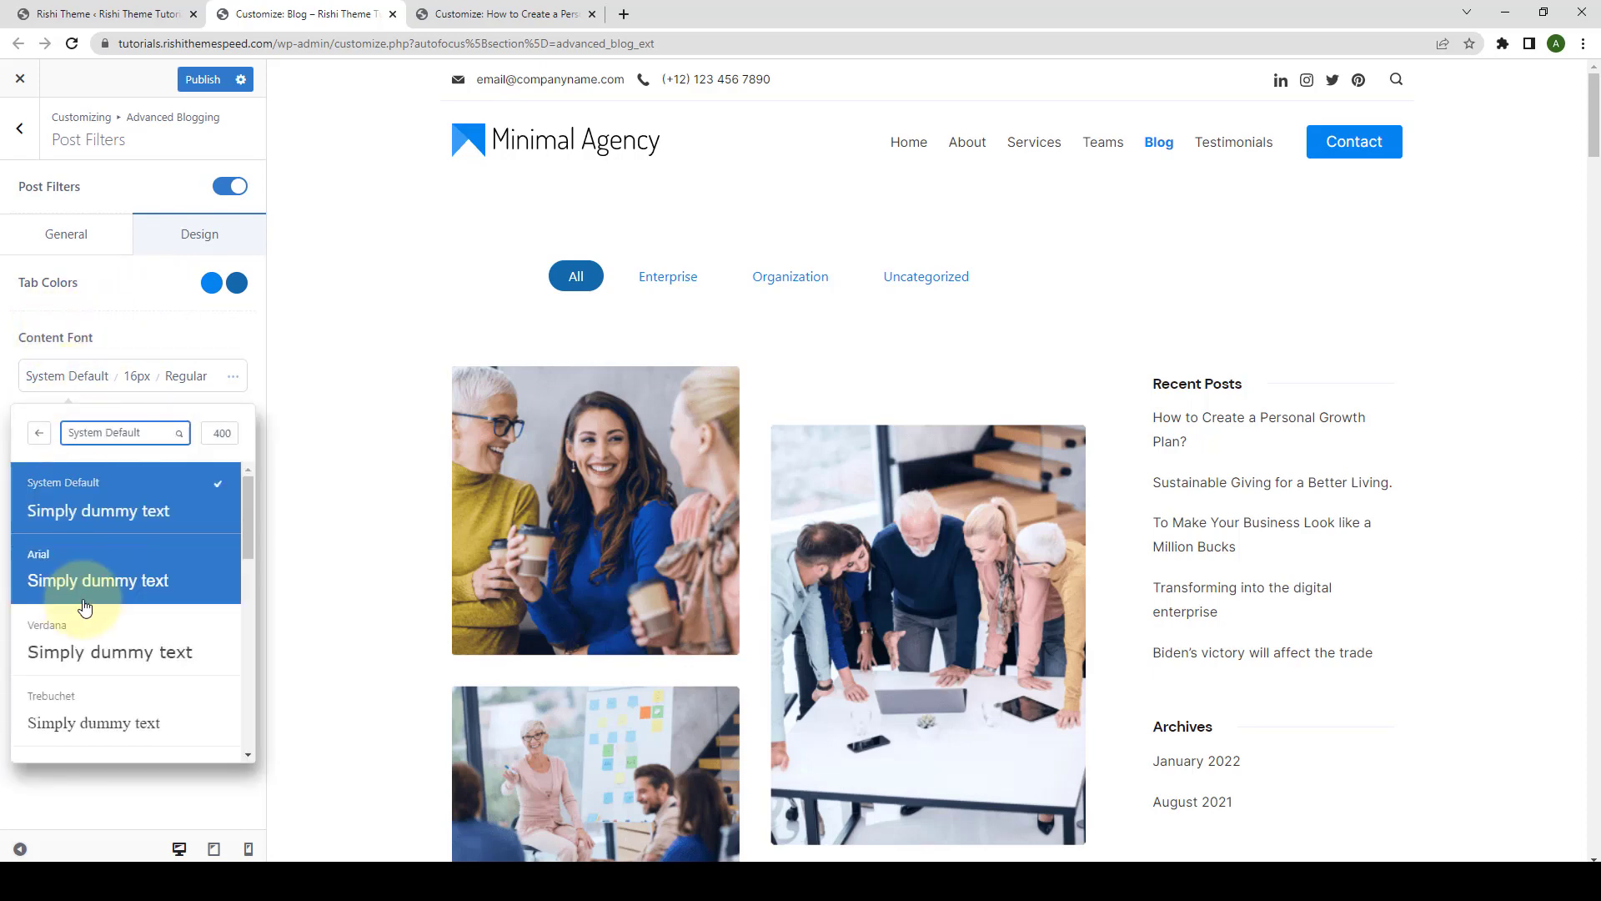
{"action": "scroll", "coordinate": [122, 671], "scroll_direction": "down", "scroll_amount": 3}
{"action": "scroll", "coordinate": [129, 676], "scroll_direction": "up", "scroll_amount": 2}
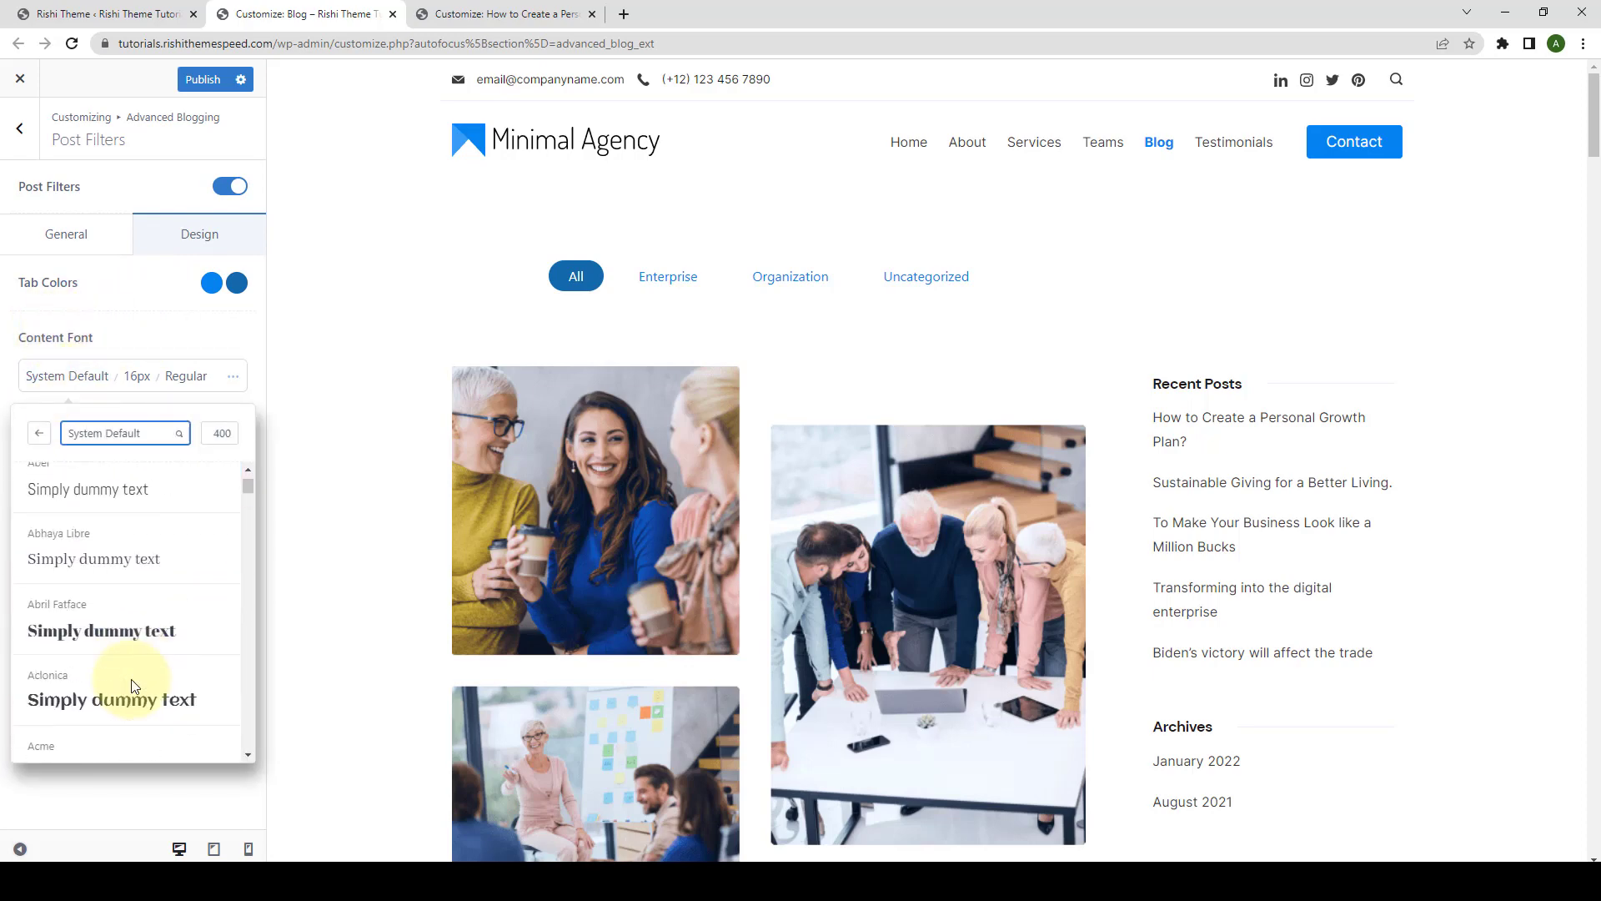
{"action": "left_click", "coordinate": [184, 377]}
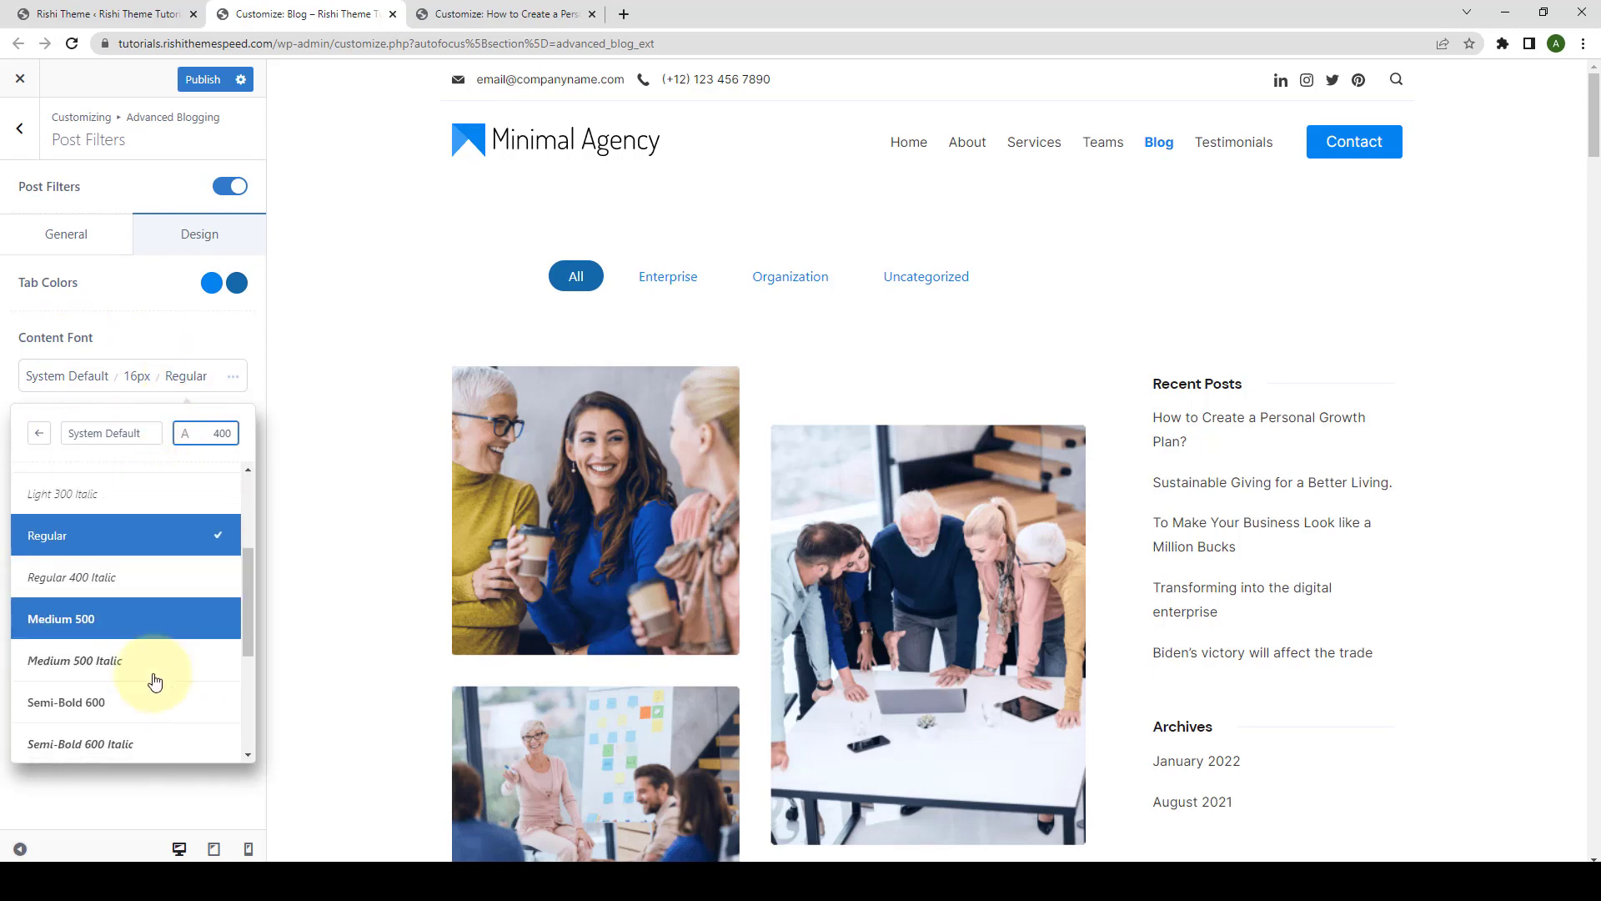
{"action": "scroll", "coordinate": [154, 634], "scroll_direction": "up", "scroll_amount": 3}
{"action": "left_click", "coordinate": [133, 379]}
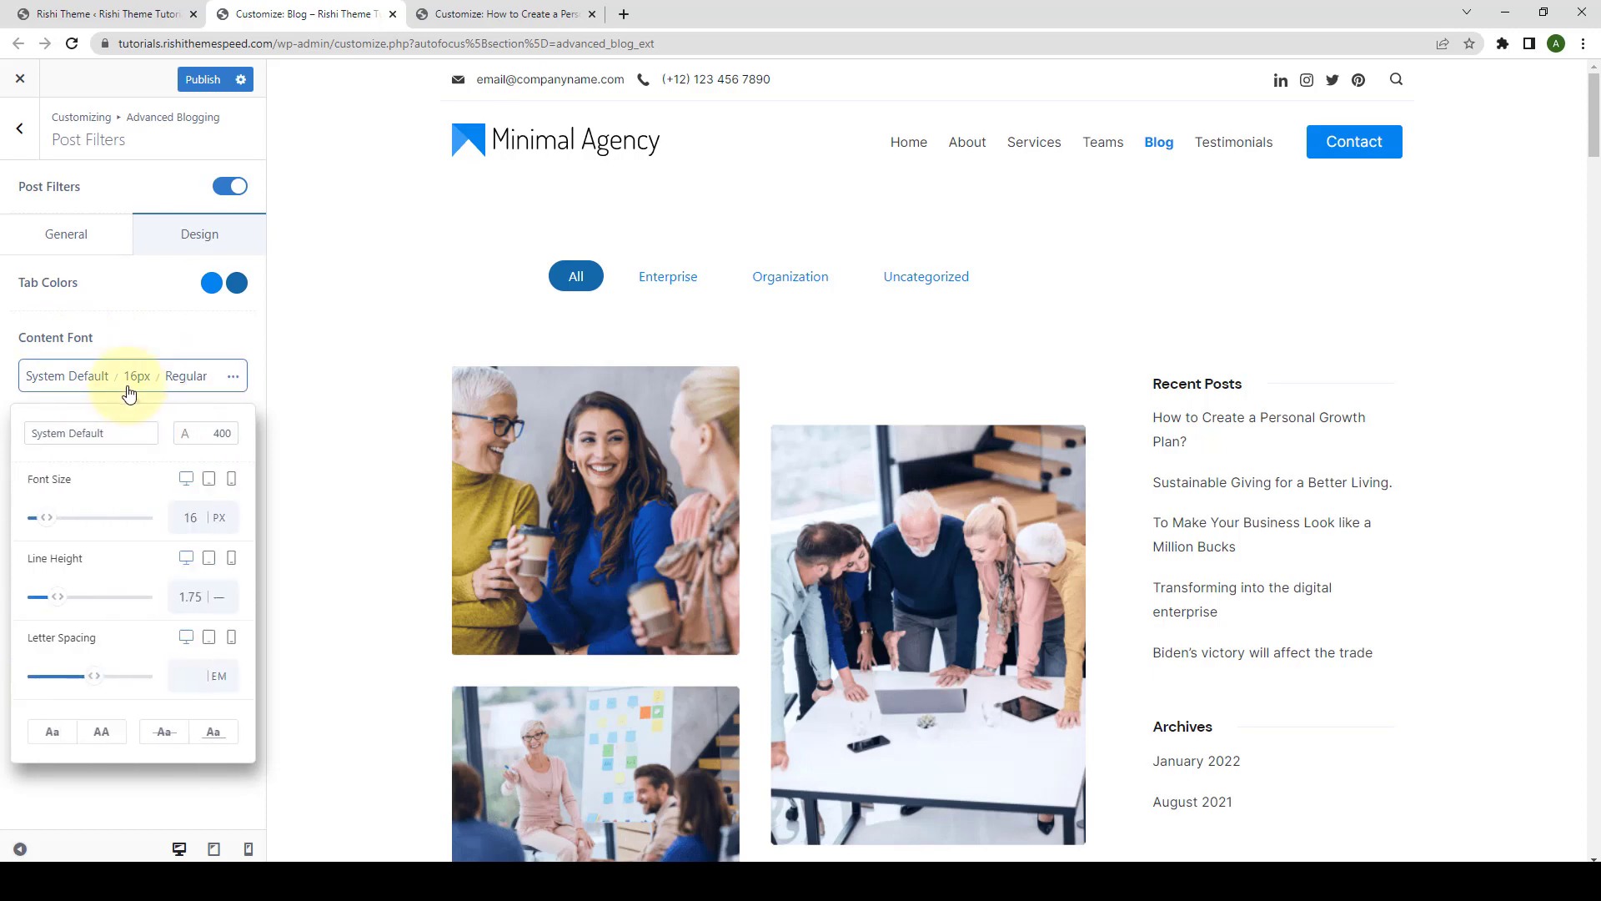
{"action": "left_click_drag", "start_coordinate": [41, 518], "coordinate": [39, 523]}
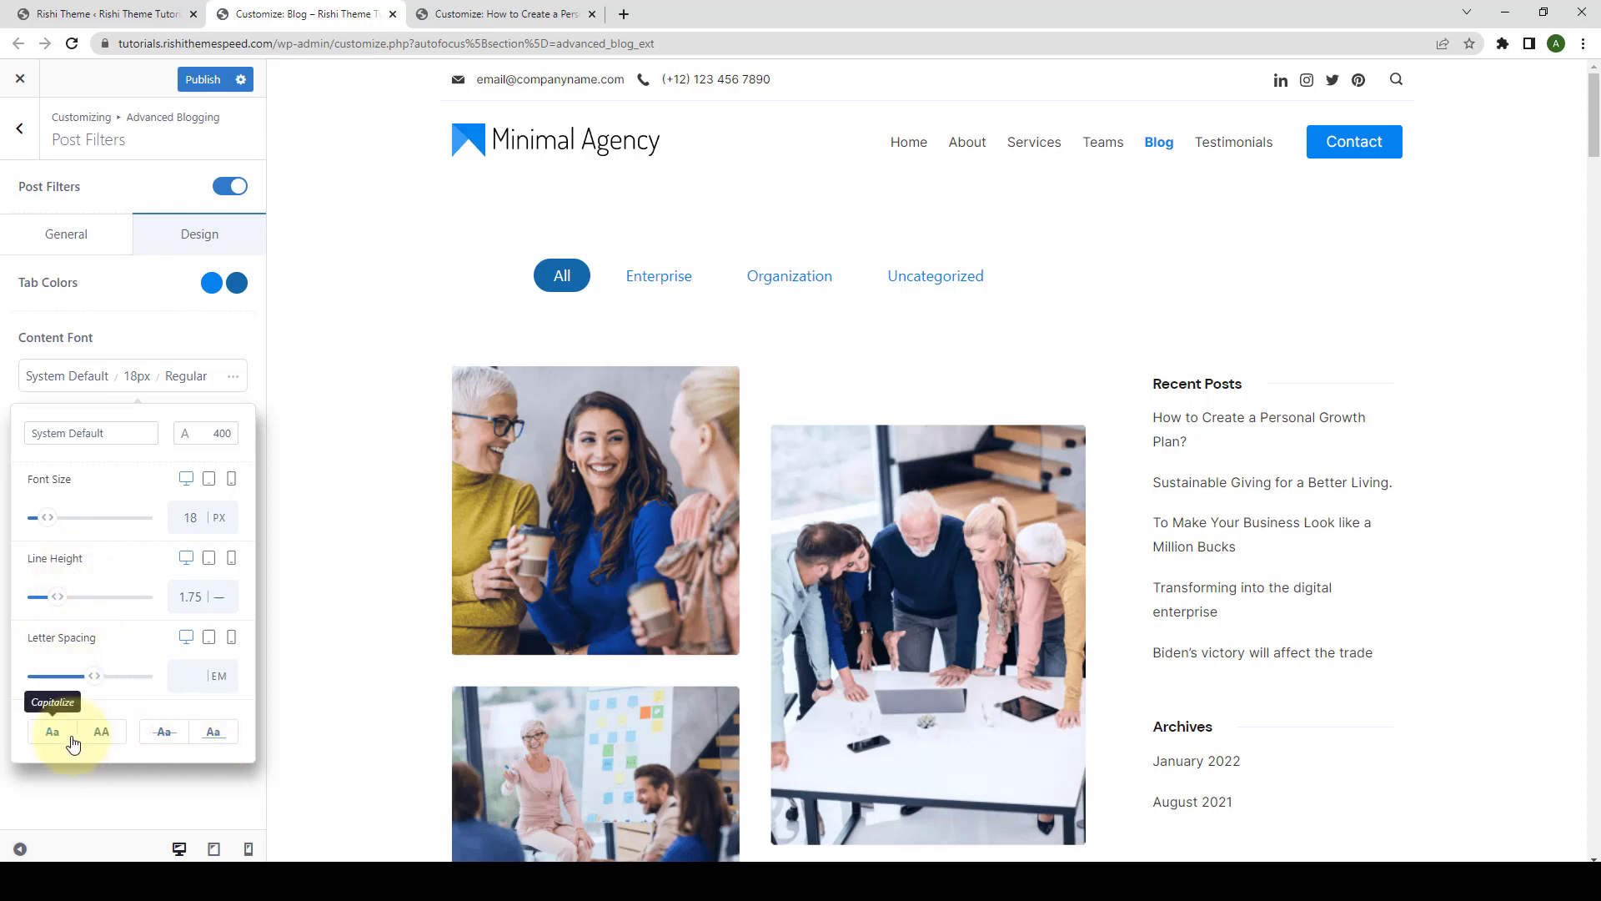
{"action": "left_click", "coordinate": [154, 306]}
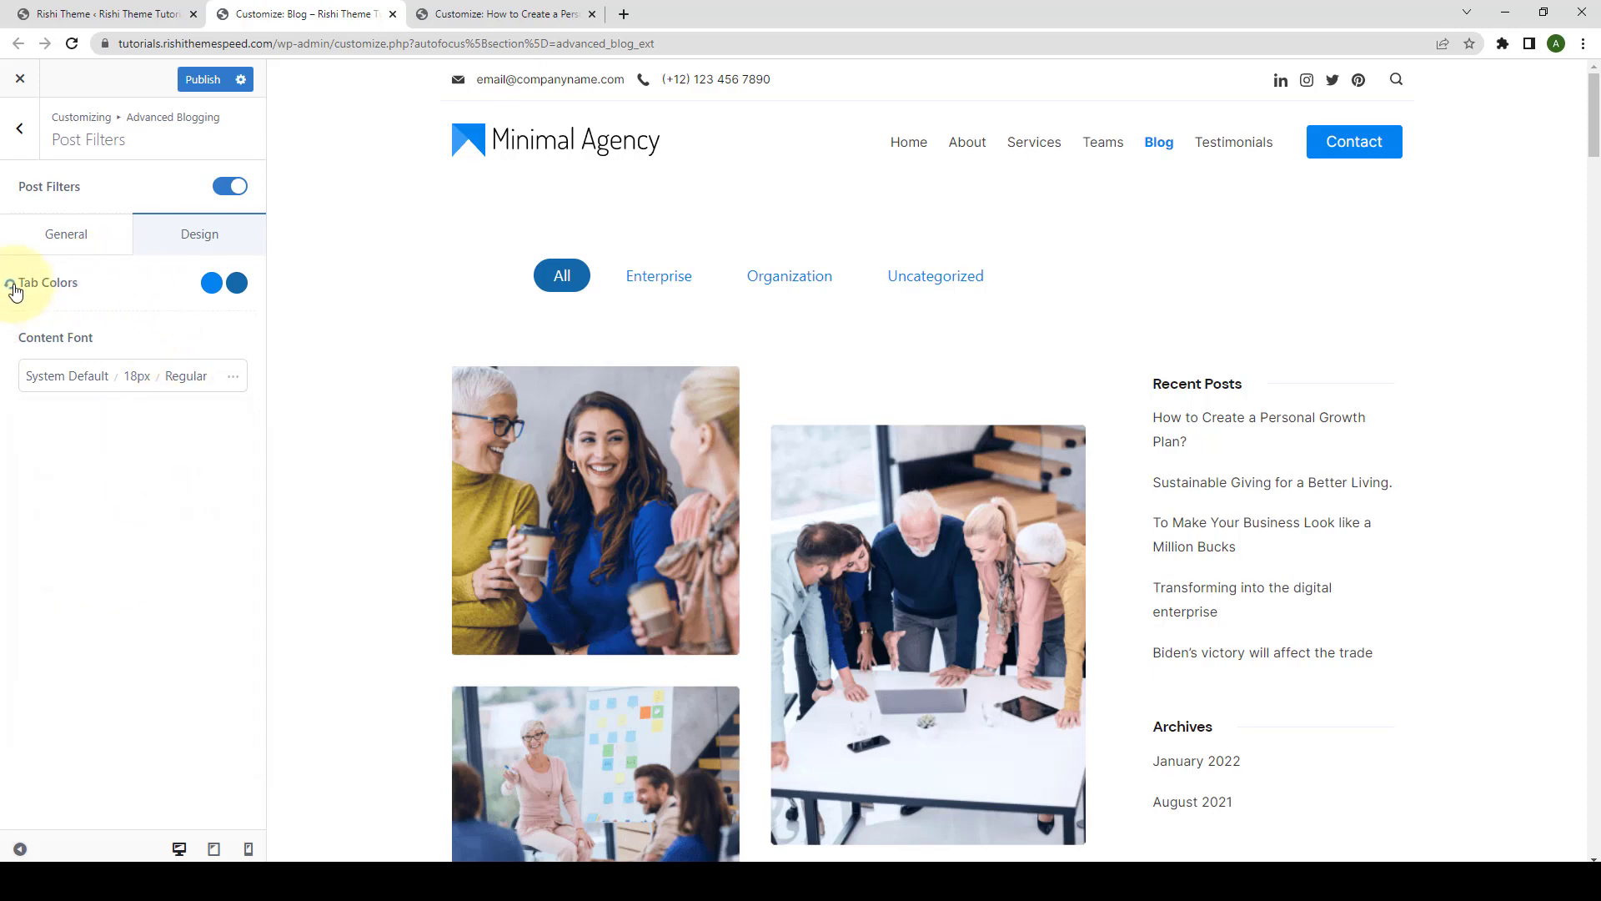
Reset Tab Colors to the default black and blue, then publish the Customizer changes.
{"action": "left_click", "coordinate": [10, 285]}
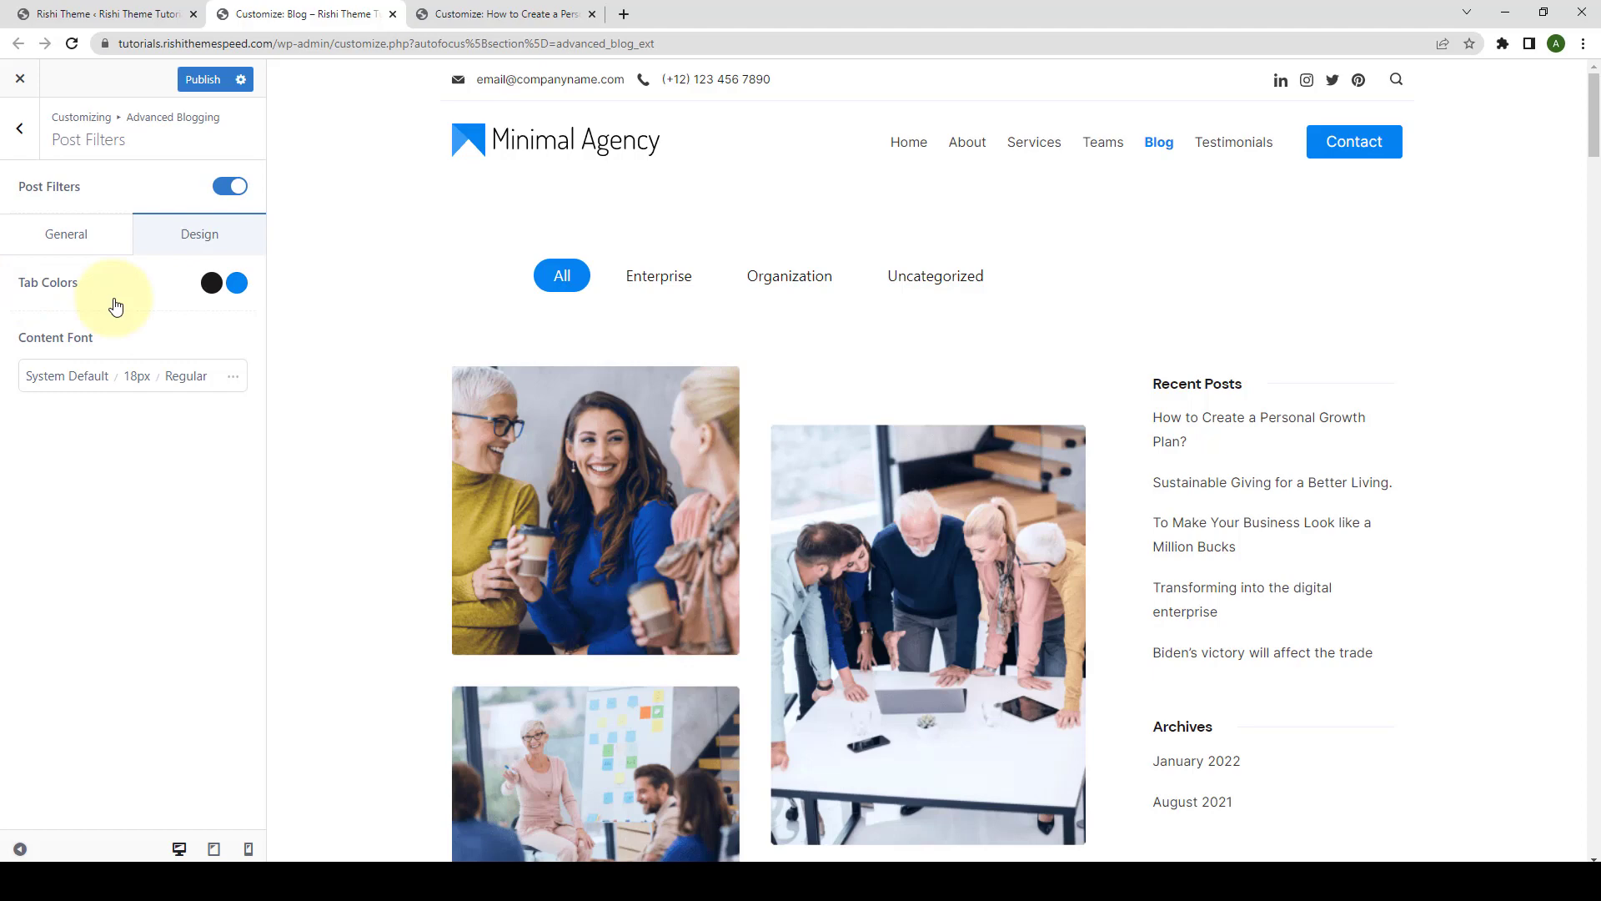
{"action": "left_click", "coordinate": [205, 84]}
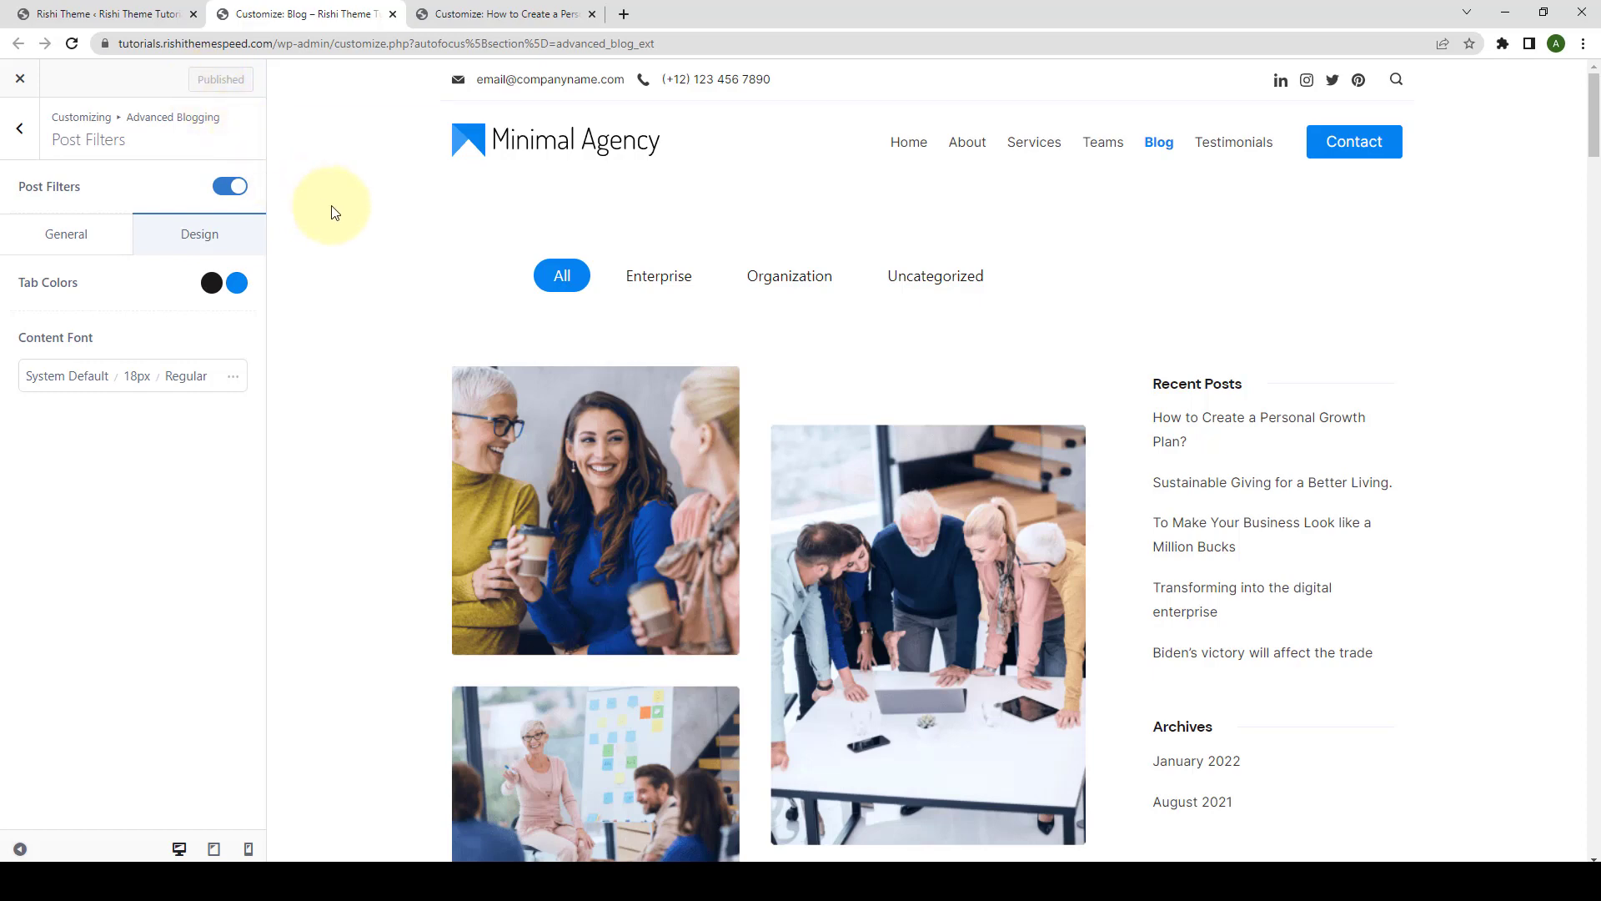
On the live Blog page, filter posts by Organization, then Uncategorized, then back to All.
{"action": "left_click", "coordinate": [69, 9]}
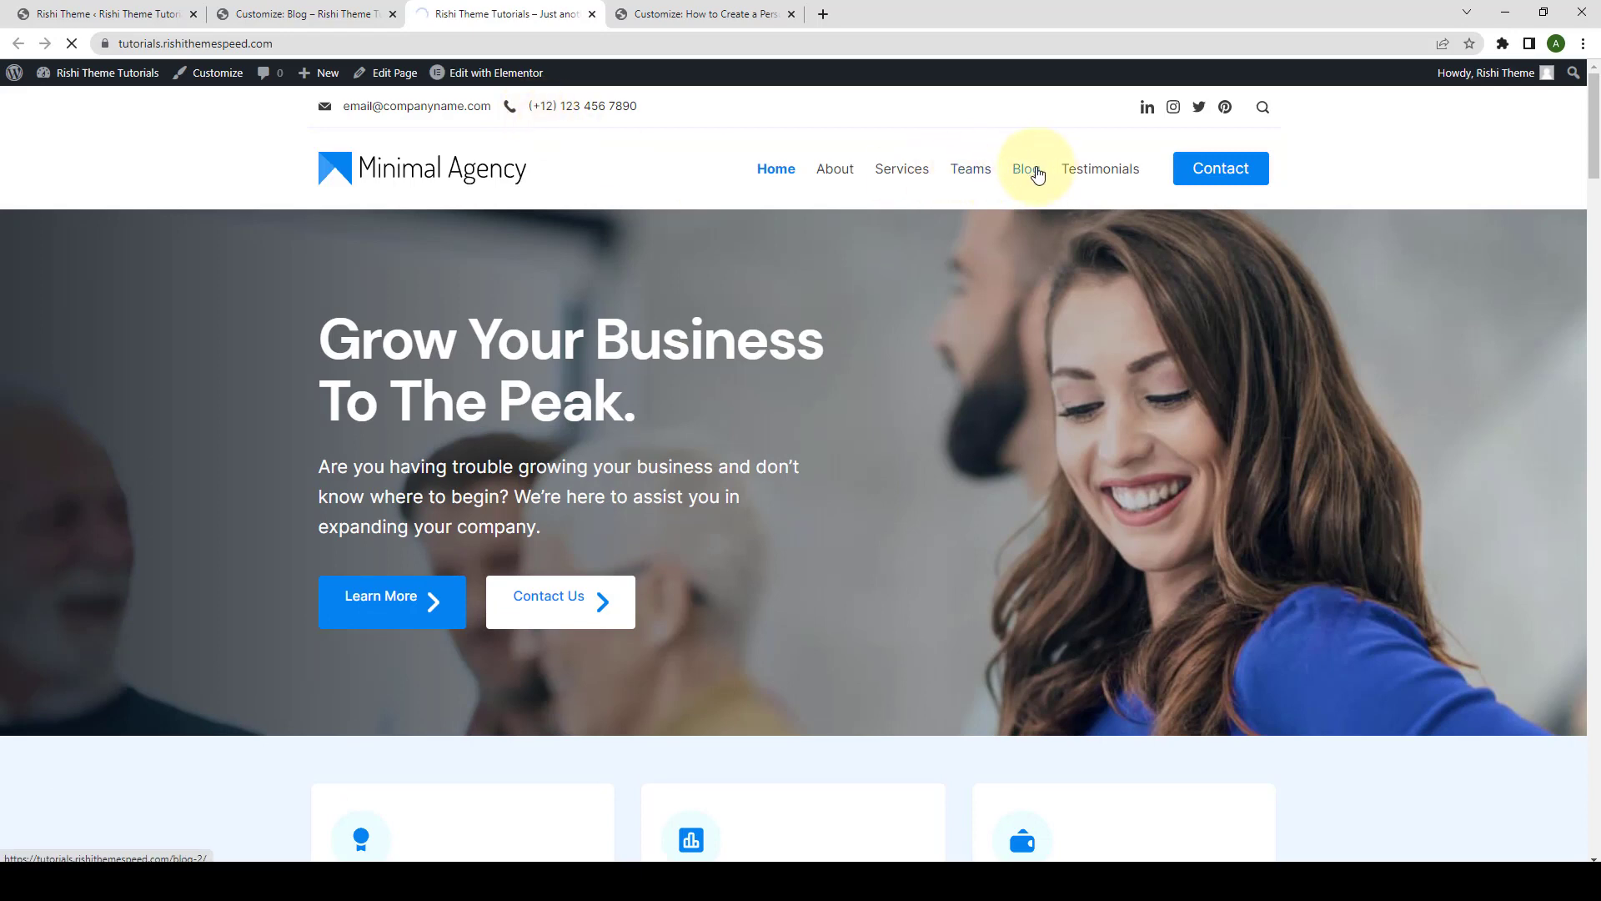
{"action": "scroll", "coordinate": [450, 260], "scroll_direction": "down", "scroll_amount": 1}
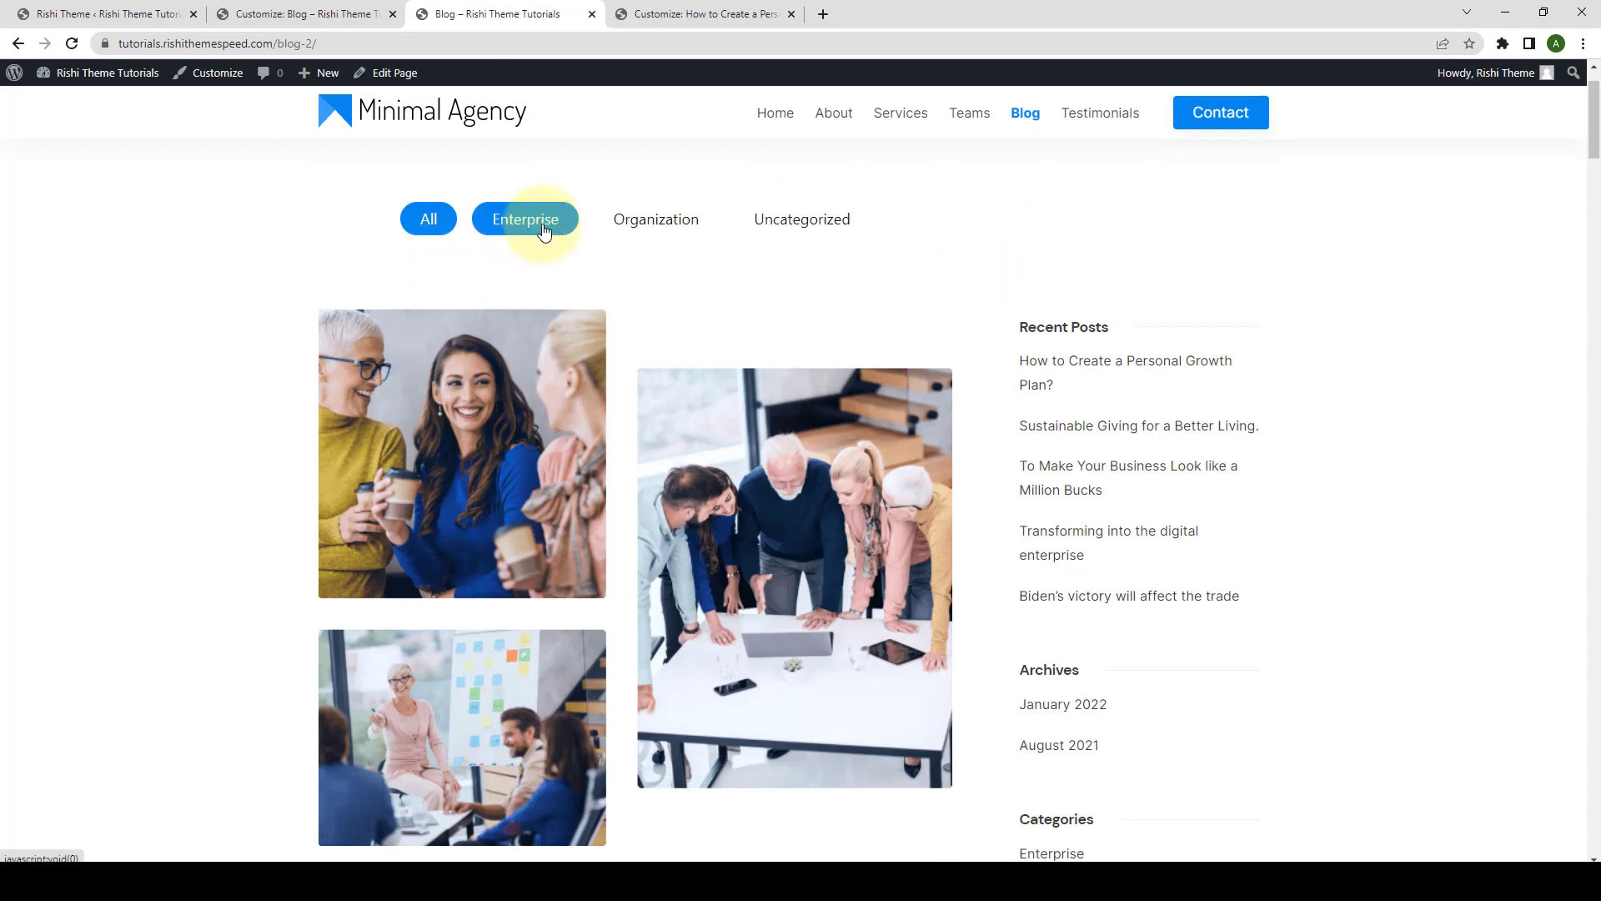
{"action": "left_click", "coordinate": [640, 221]}
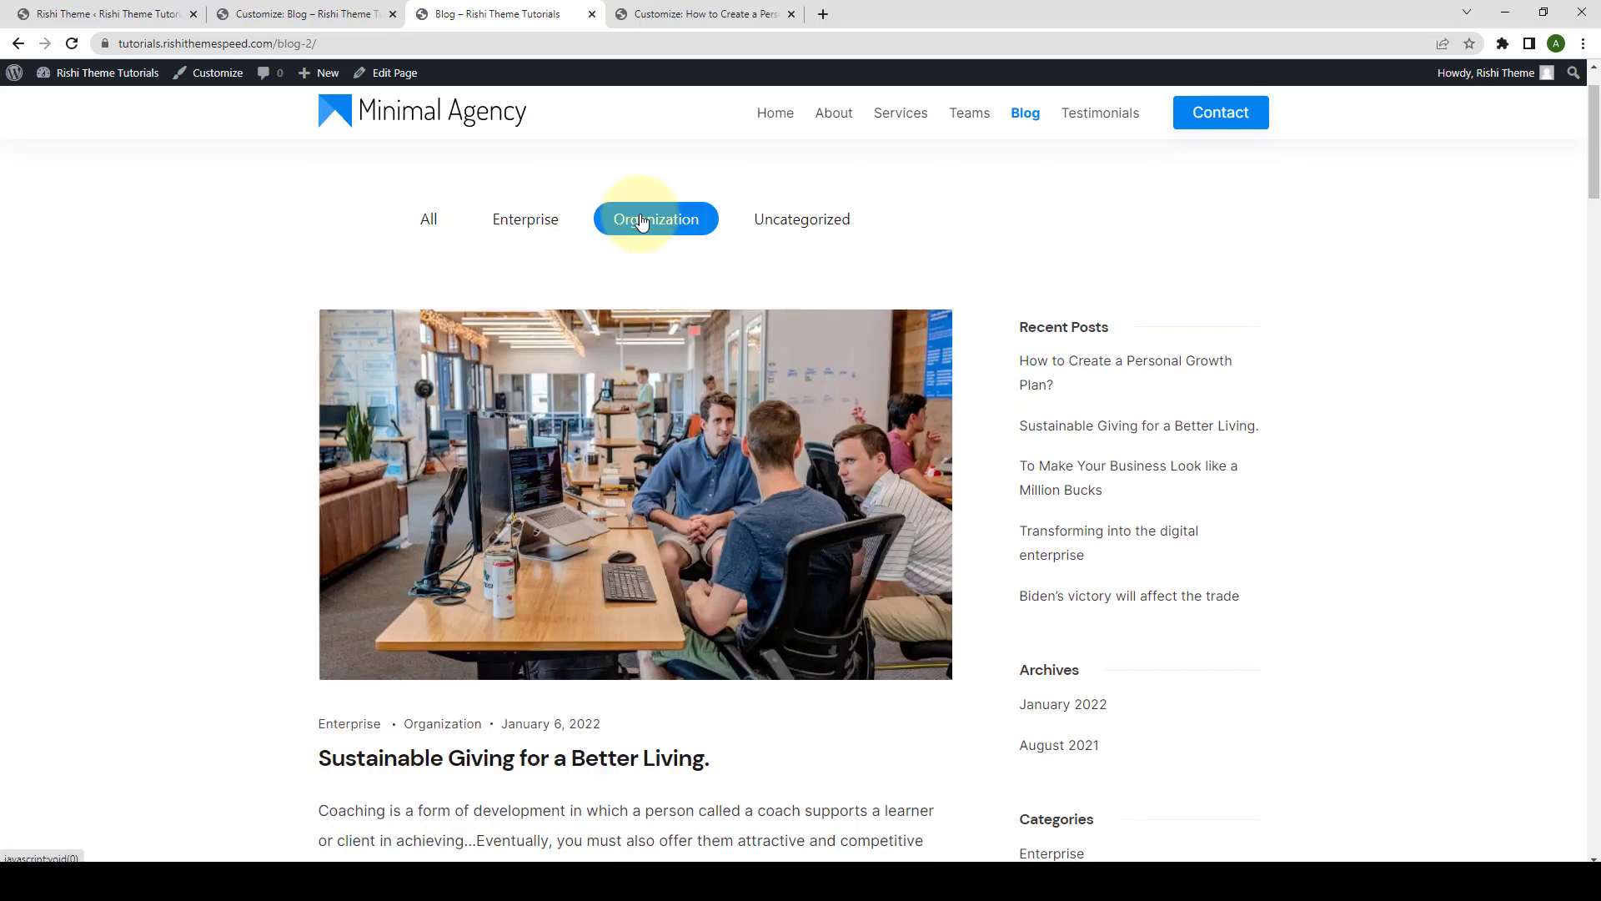
{"action": "left_click", "coordinate": [761, 221]}
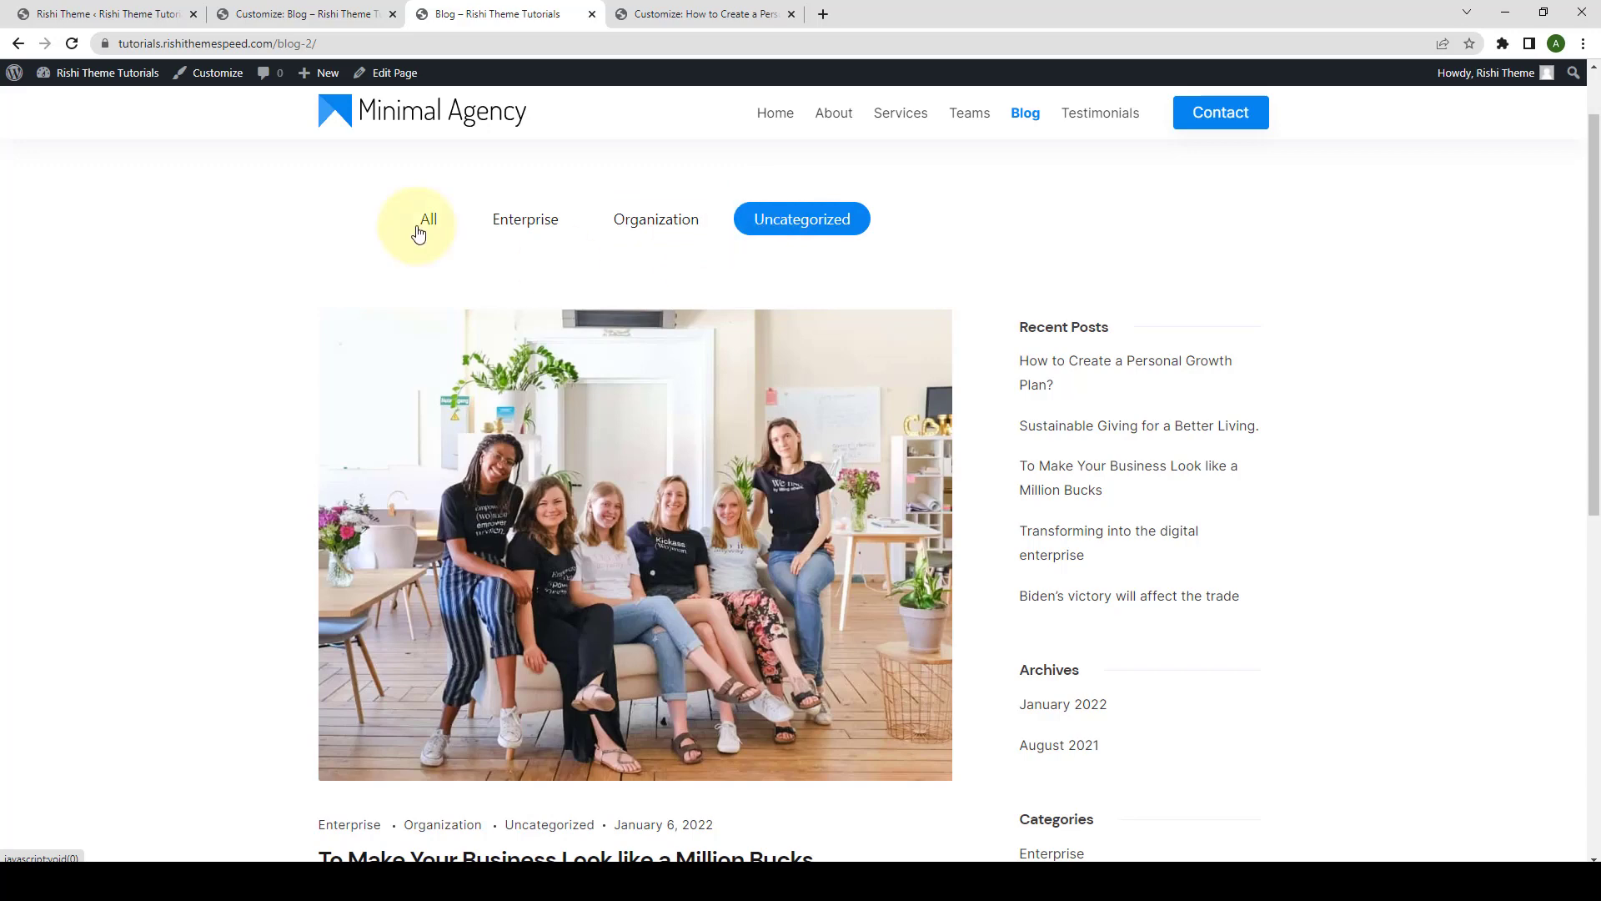
{"action": "left_click", "coordinate": [419, 232]}
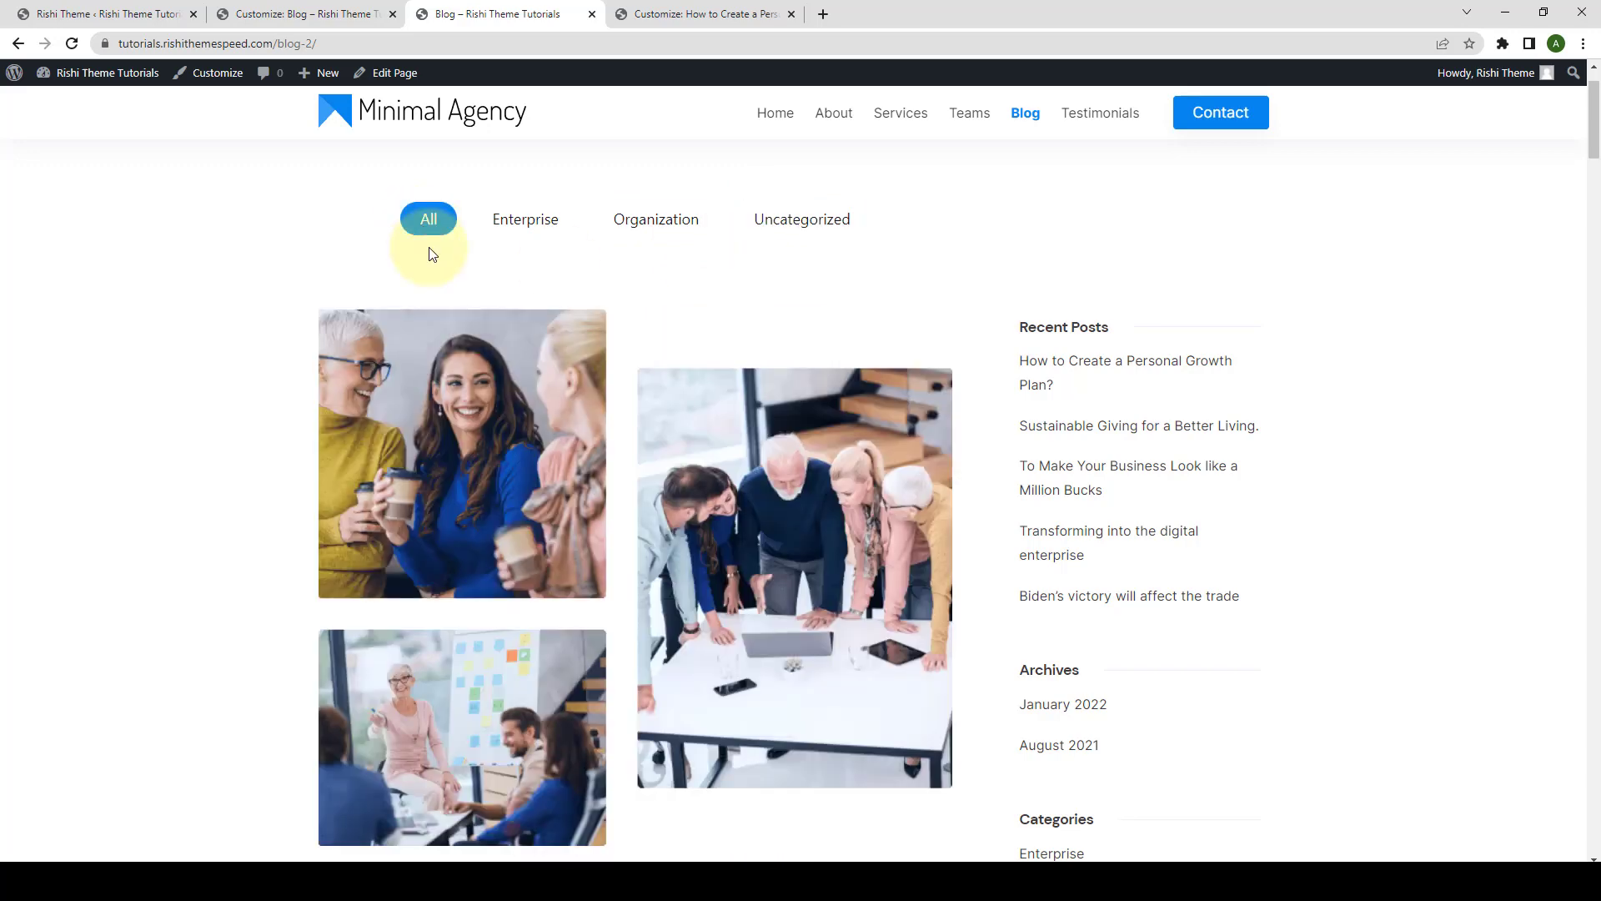